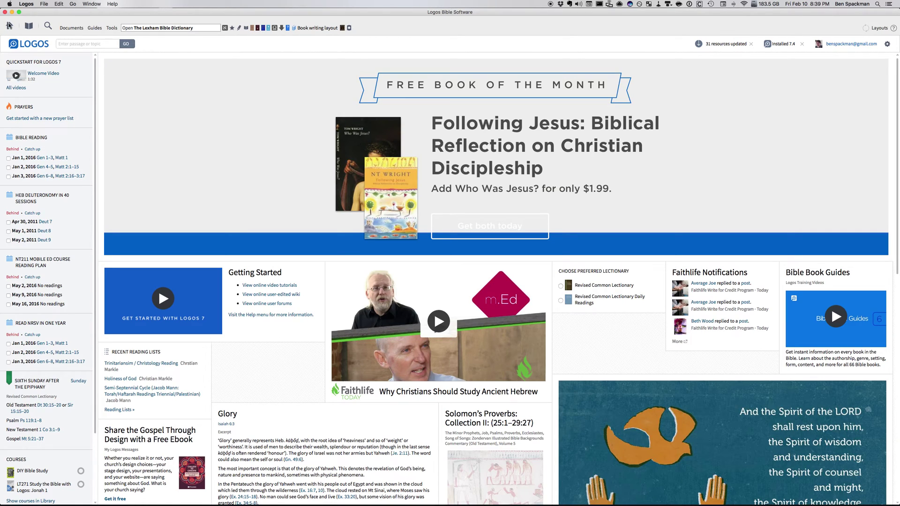
Hide the home page and open the library in a new tab about three quarters of the window wide.
click(9, 26)
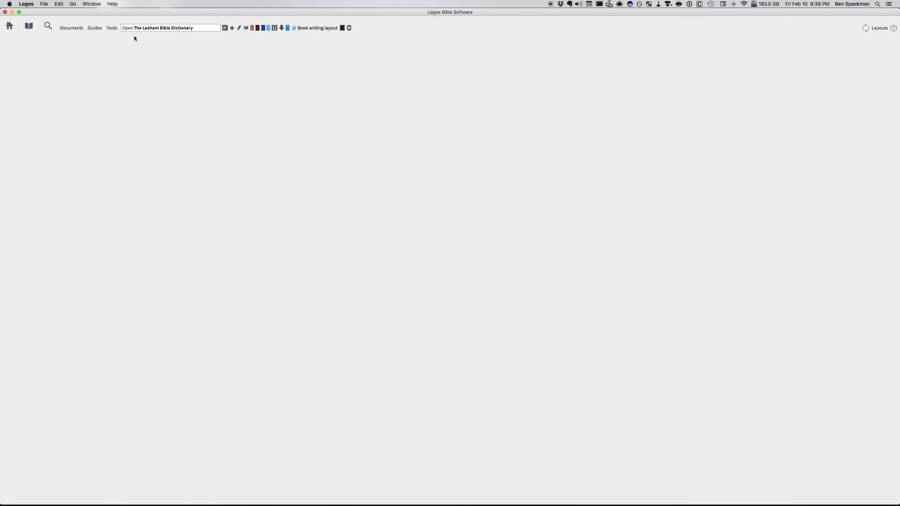
click(197, 28)
right_click(30, 28)
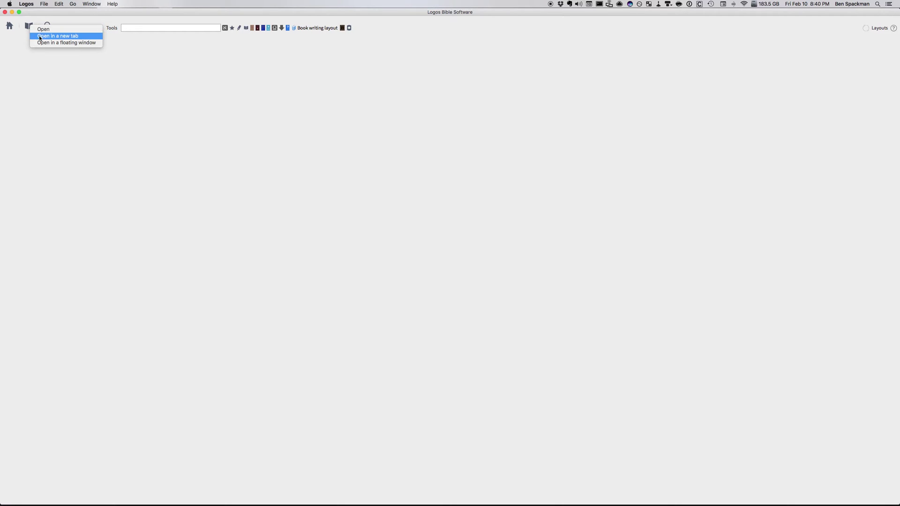
click(40, 37)
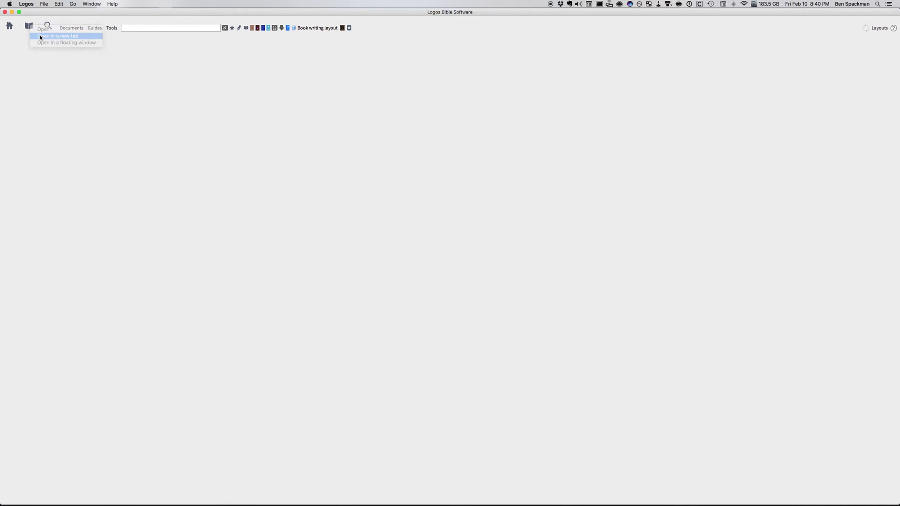
drag(450, 199, 674, 215)
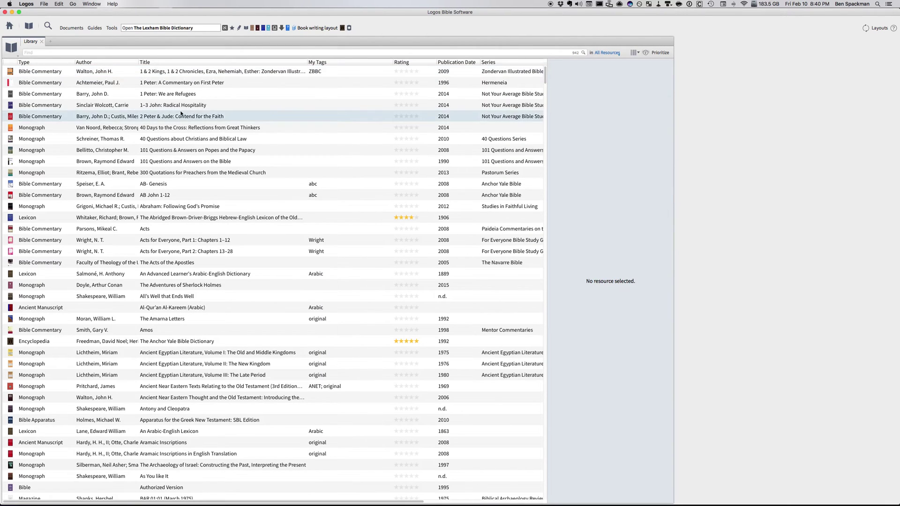
Search the library for "kjv" and open the King James Version.
click(49, 52)
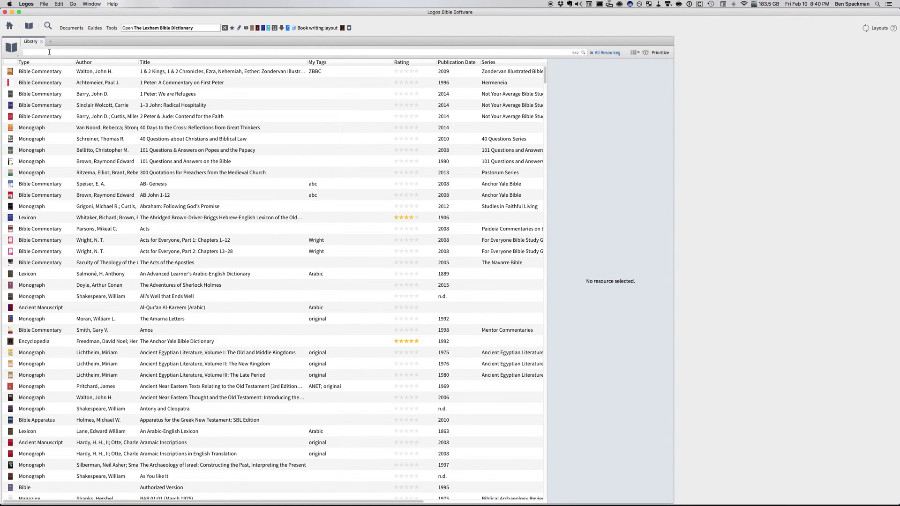
text(kjv)
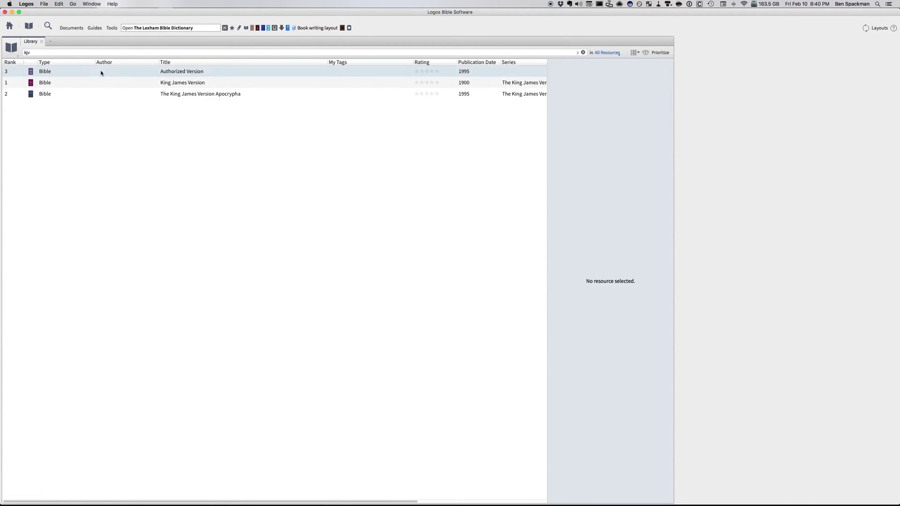
click(175, 83)
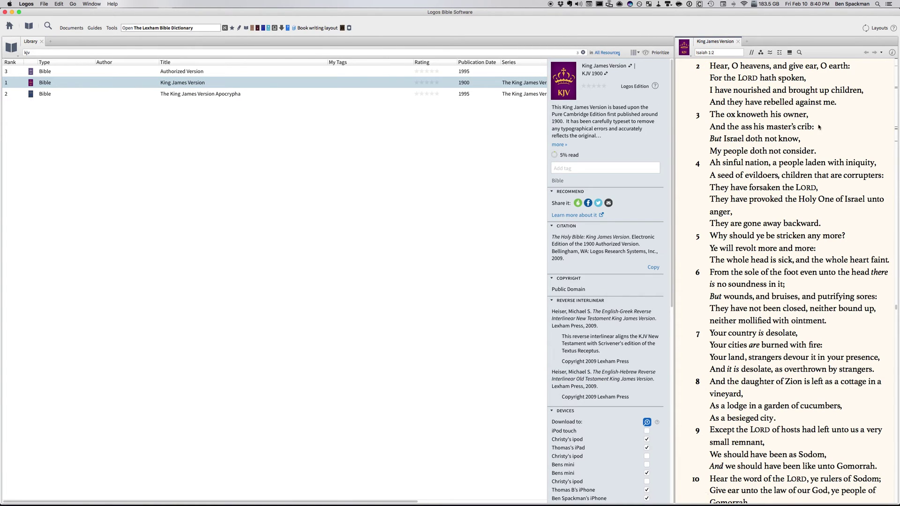
Close the library and widen the King James Version panel to about half of the window.
click(41, 42)
drag(673, 189, 402, 183)
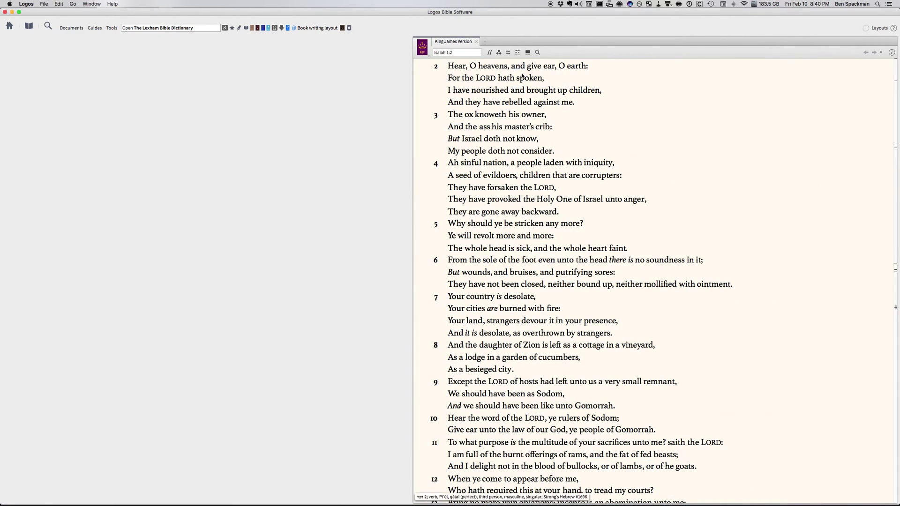
click(499, 52)
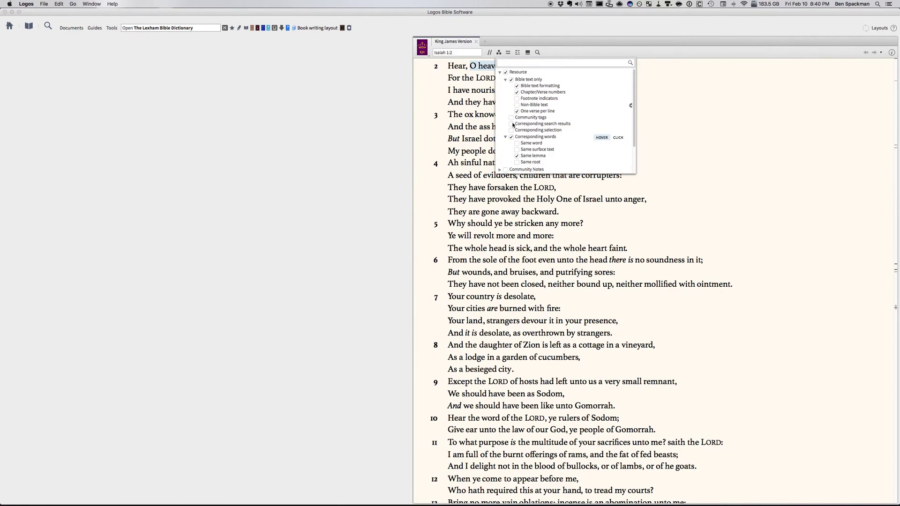
click(710, 115)
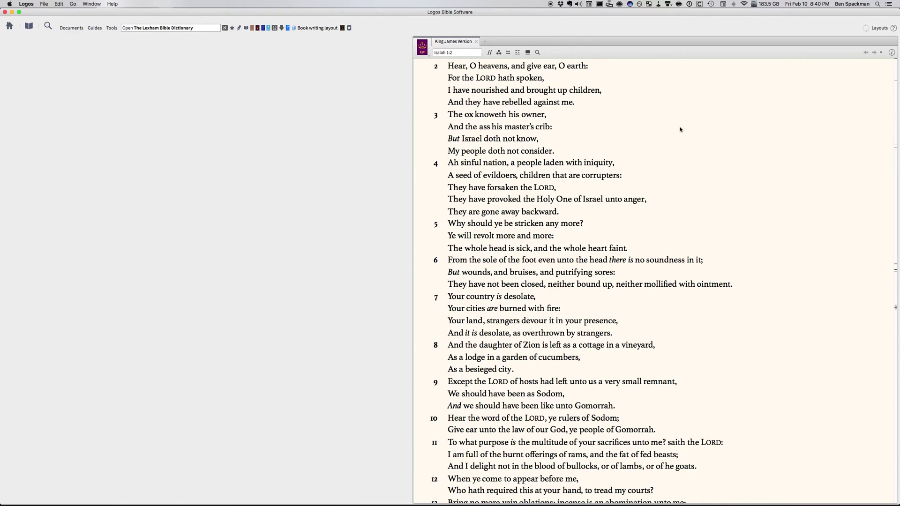
Add the Manuscript and Manuscript (Transliterated) interlinear lines to the King James Version text of Isaiah 1.
scroll(617, 116, down, 1)
scroll(618, 115, up, 5)
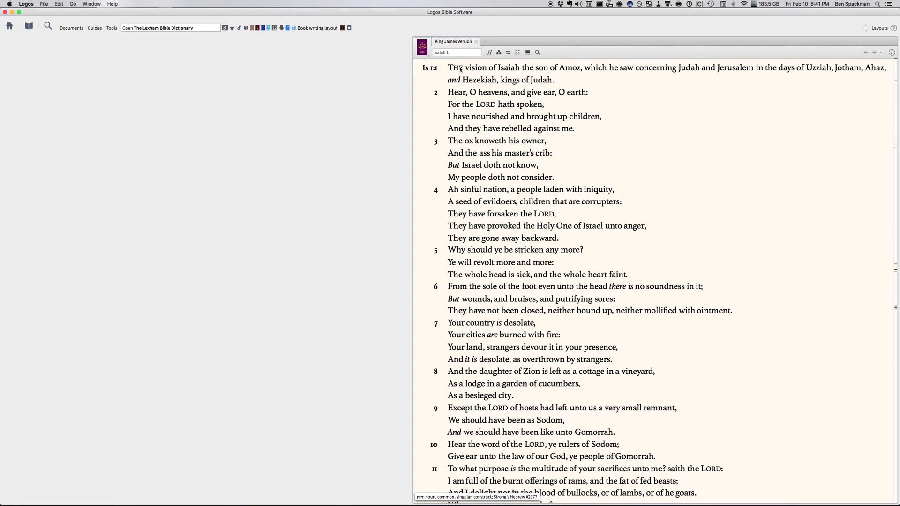
click(518, 53)
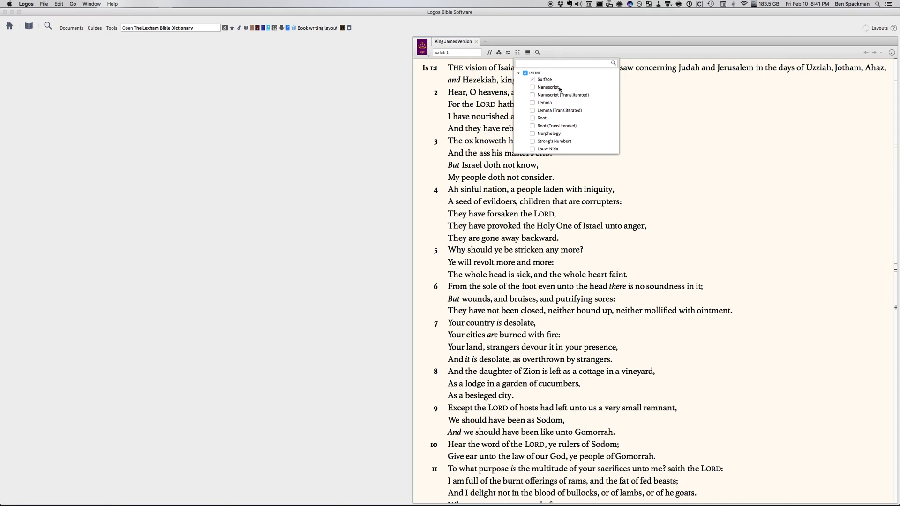
click(533, 88)
click(533, 96)
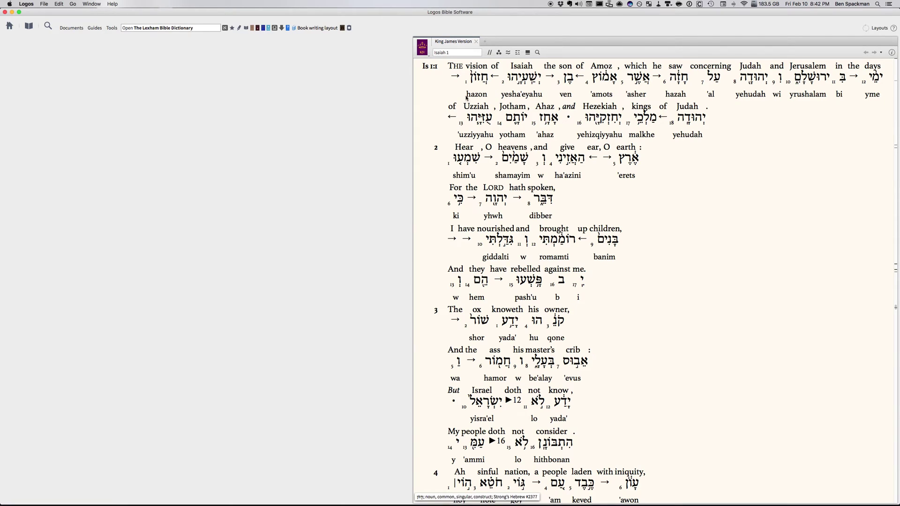
Add the Lemma and Lemma (Transliterated) lines to the King James Version interlinear.
click(516, 52)
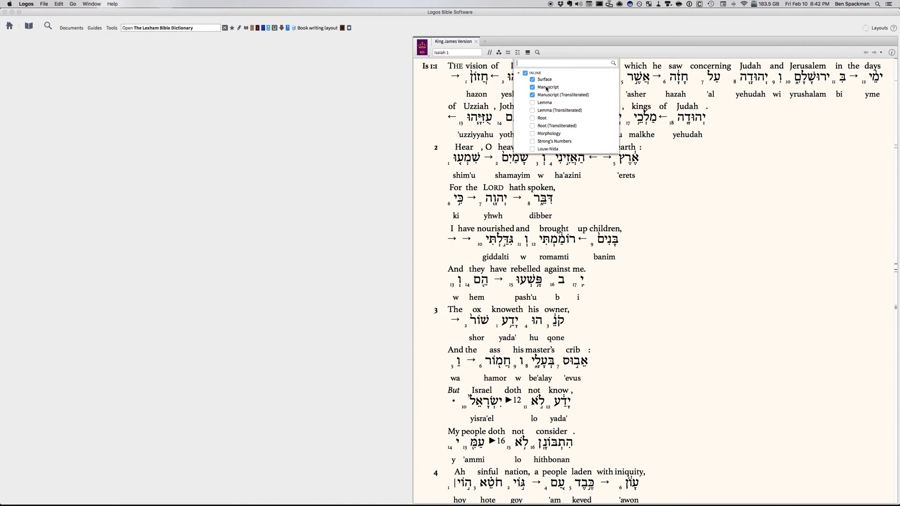
click(533, 103)
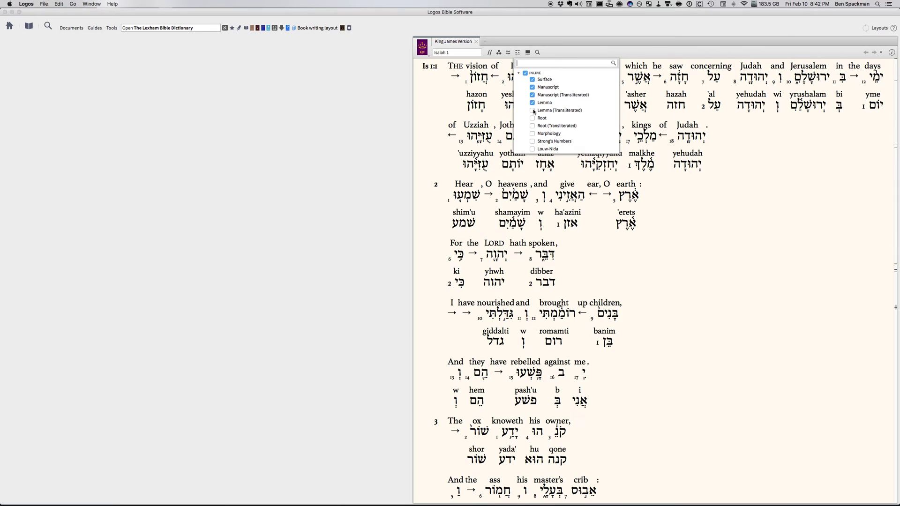
click(429, 106)
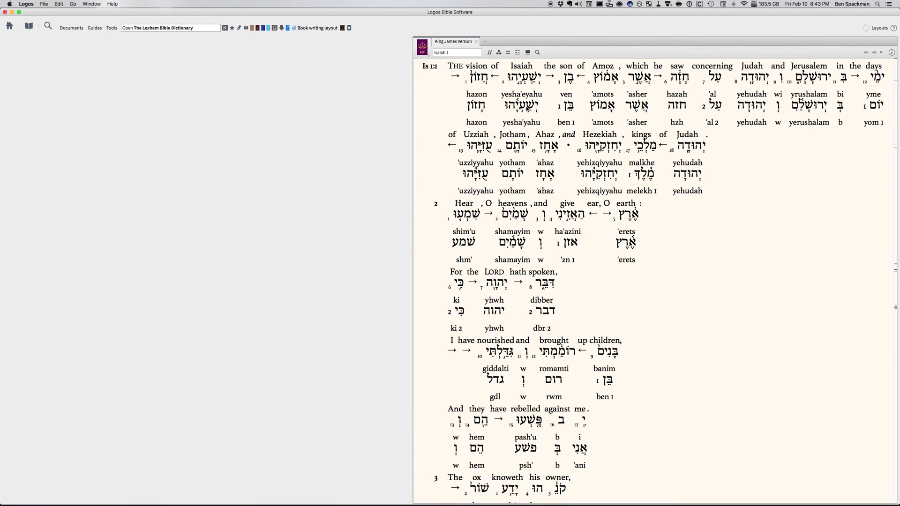
mouse_move(593, 93)
mouse_move(847, 124)
Add the Root and Root (Transliterated) lines to the King James Version interlinear.
click(517, 53)
click(533, 118)
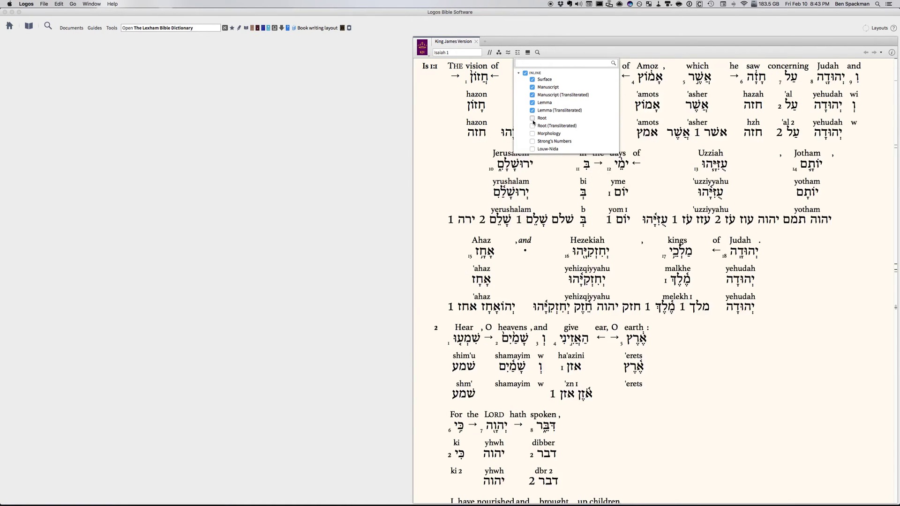
click(533, 125)
click(454, 168)
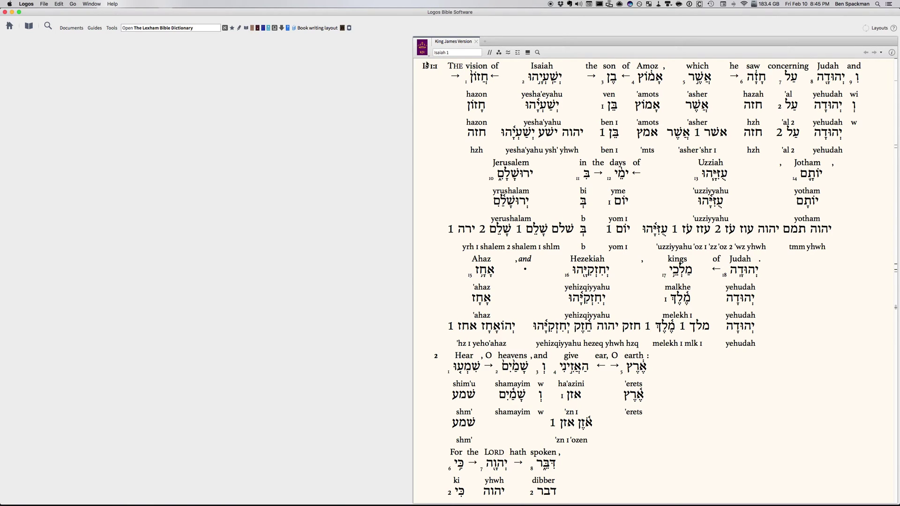
Set the King James Version interlinear to show only the Surface and Lemma lines.
click(518, 52)
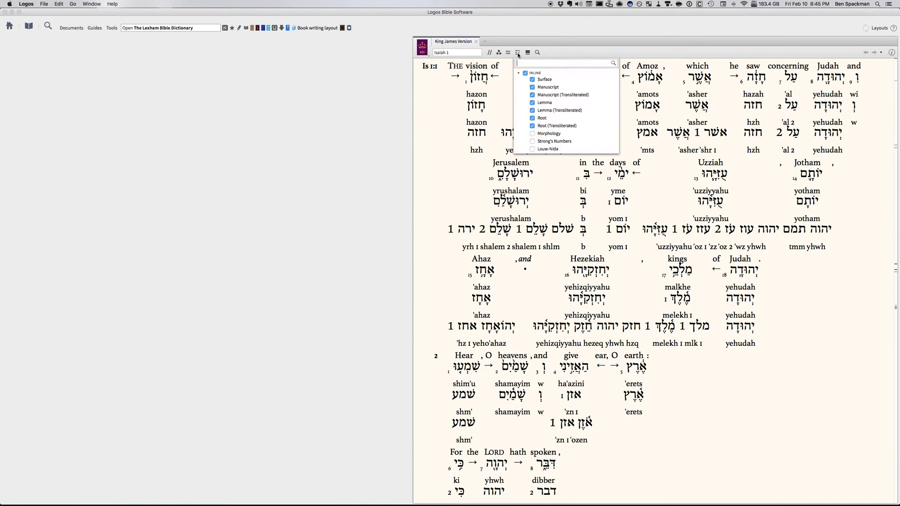
click(533, 125)
click(533, 118)
click(533, 111)
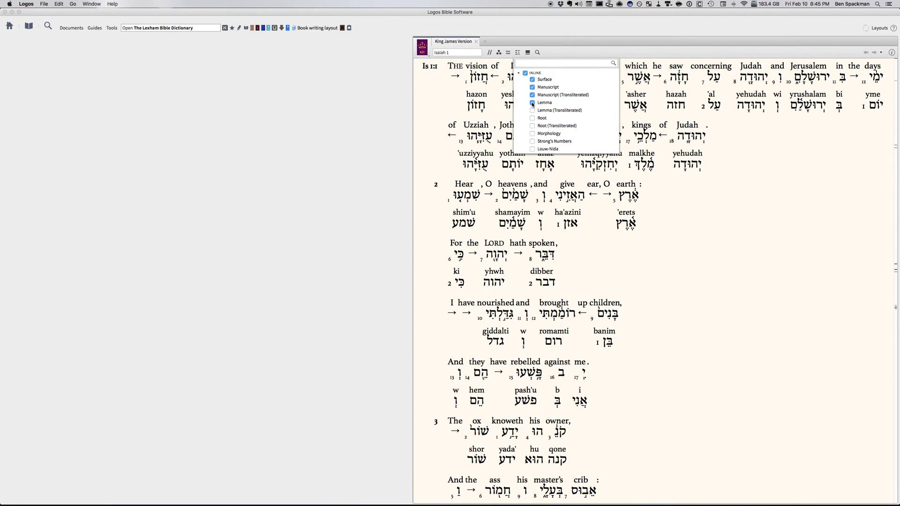
click(533, 102)
click(533, 95)
click(533, 86)
click(533, 80)
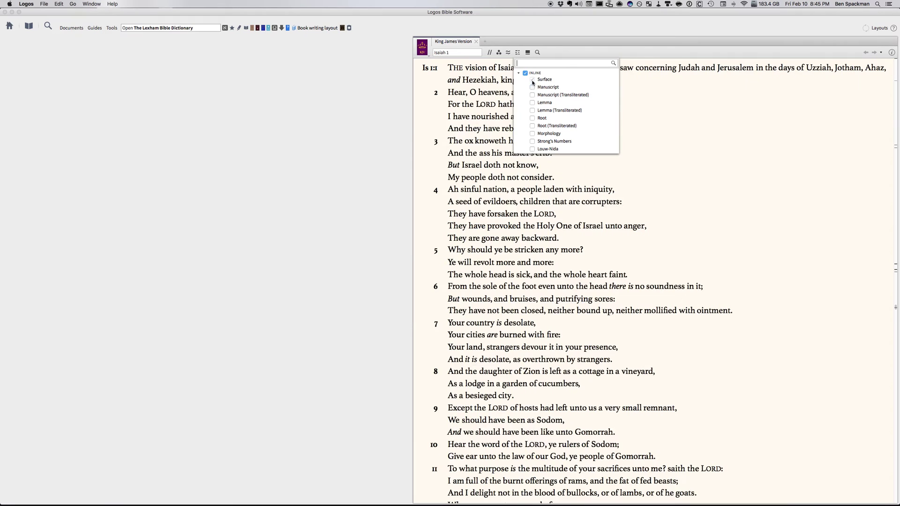
click(533, 87)
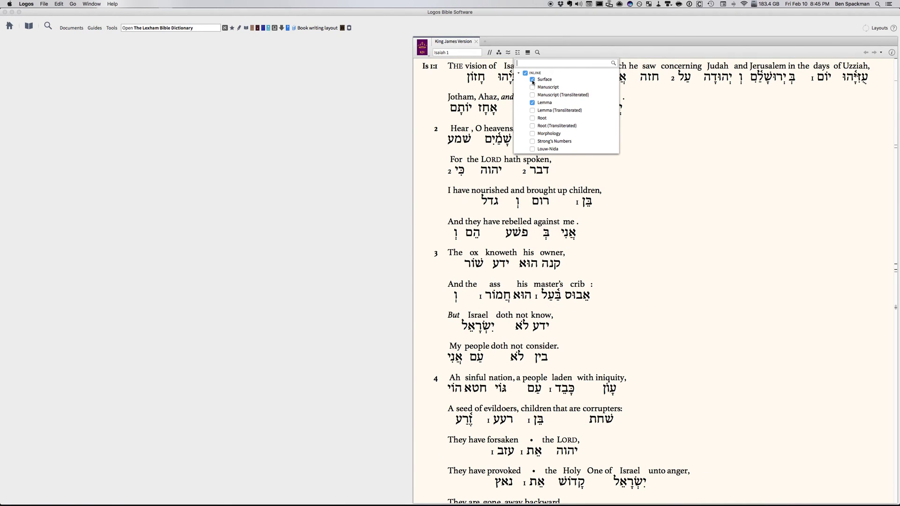
click(707, 158)
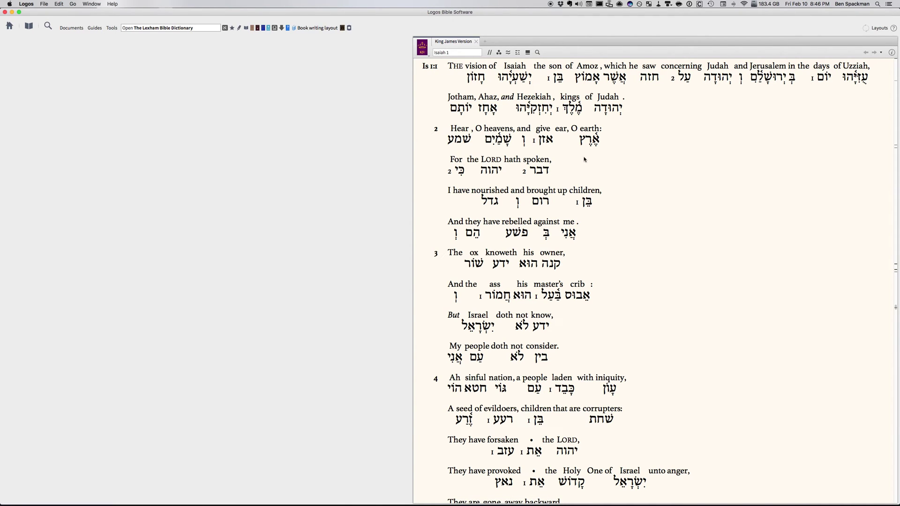
Find "abridged bdb" and open The Abridged Brown-Driver-Briggs Hebrew-English Lexicon of the Old Testament.
click(174, 27)
text(abridged bbd)
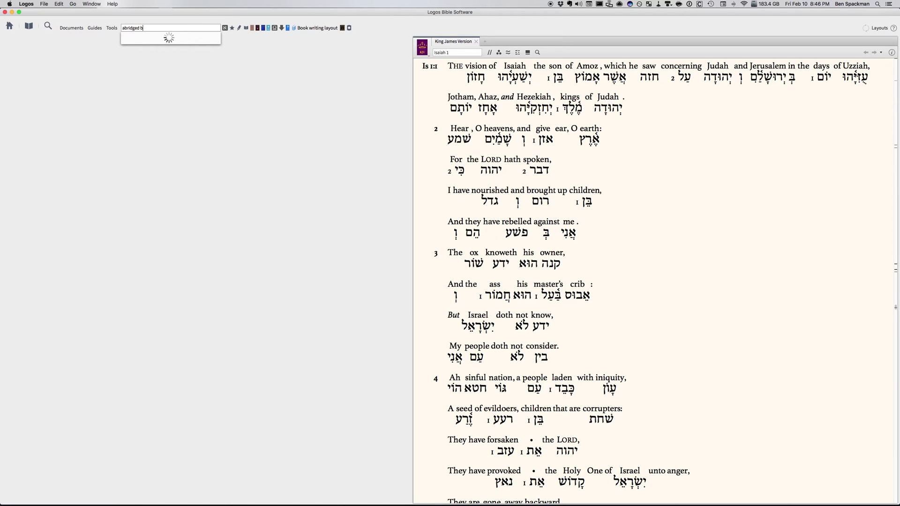
key(BackSpace)
key(BackSpace)
text(db)
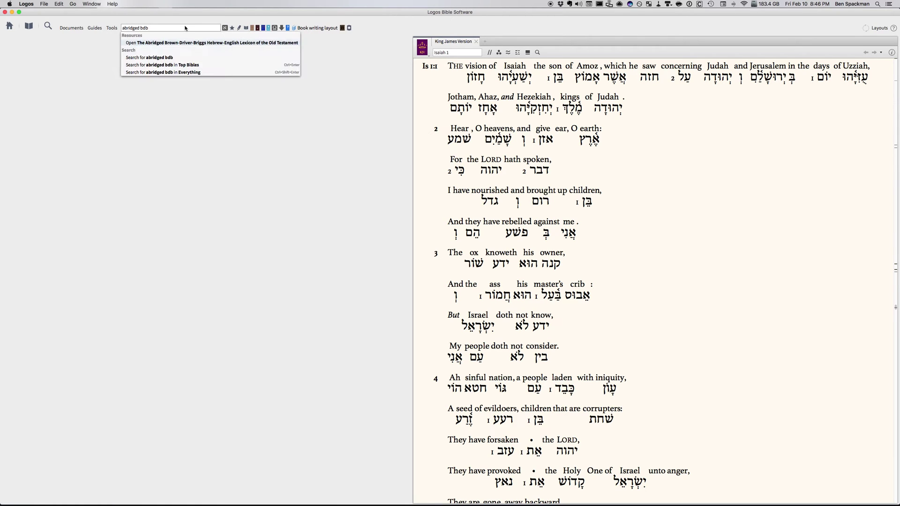
click(151, 43)
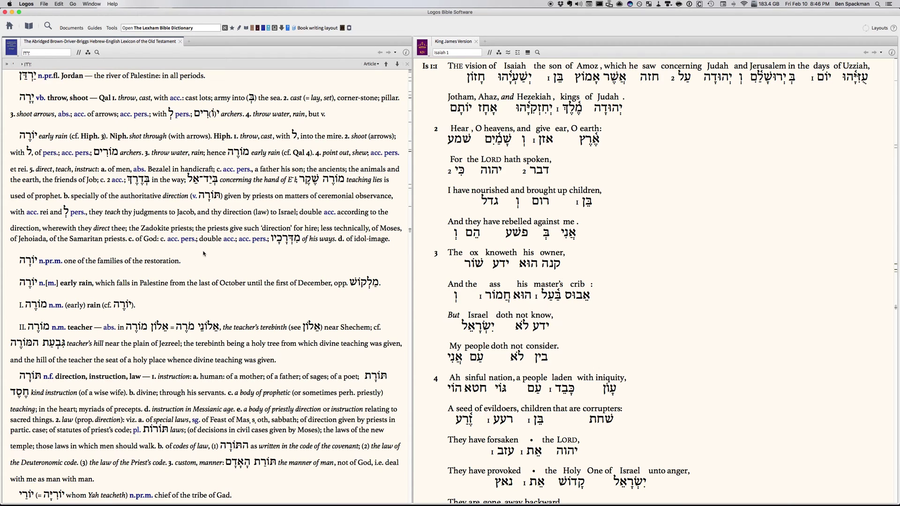
Link the Abridged Brown-Driver-Briggs lexicon and the King James Version by assigning both to link set A.
scroll(206, 251, down, 2)
scroll(208, 246, down, 9)
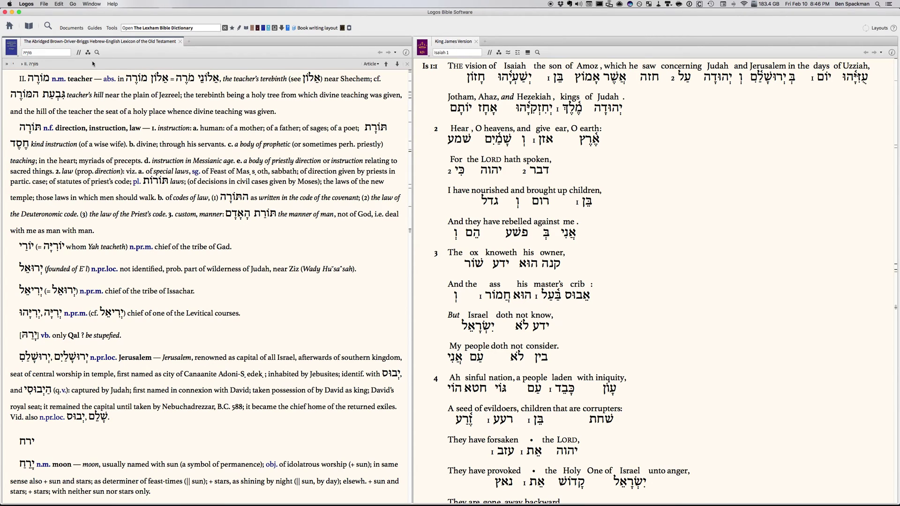
click(19, 55)
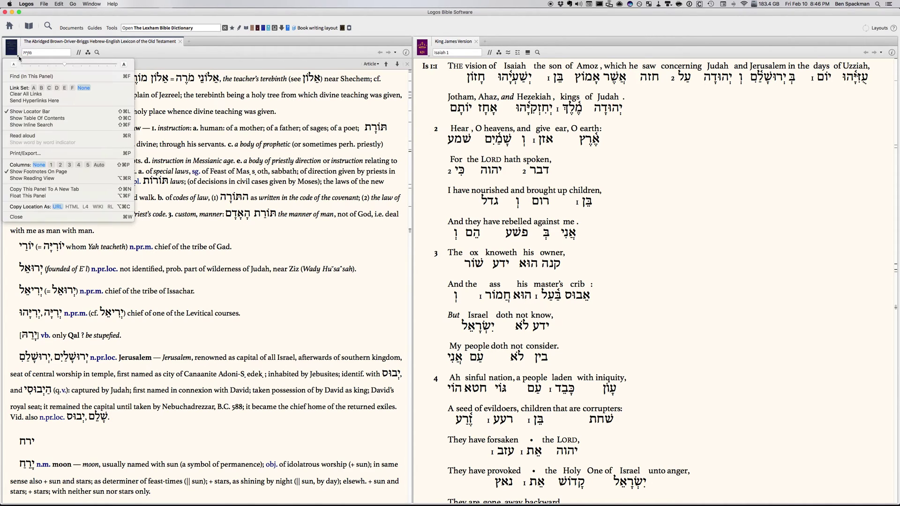
click(33, 90)
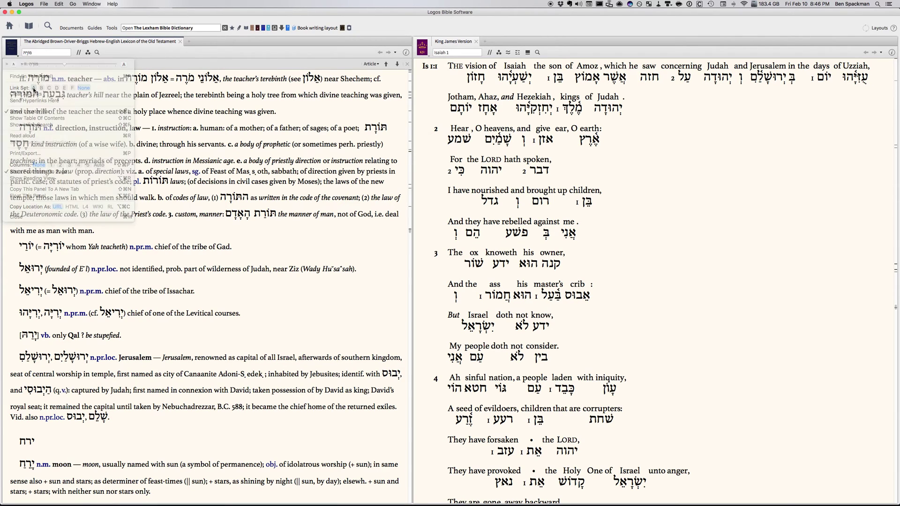
click(422, 48)
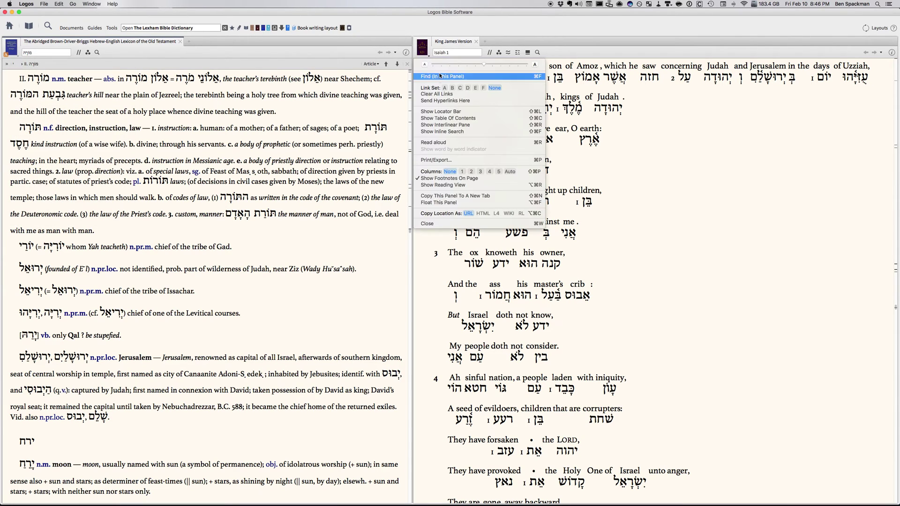
click(444, 88)
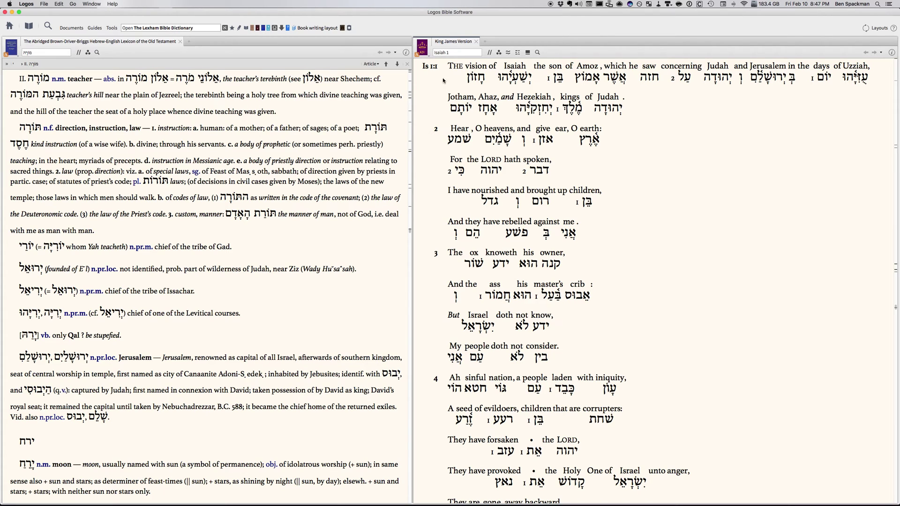
Look up the words "vision" and "son" from Isaiah 1:1 in the linked Hebrew lexicon.
mouse_move(463, 75)
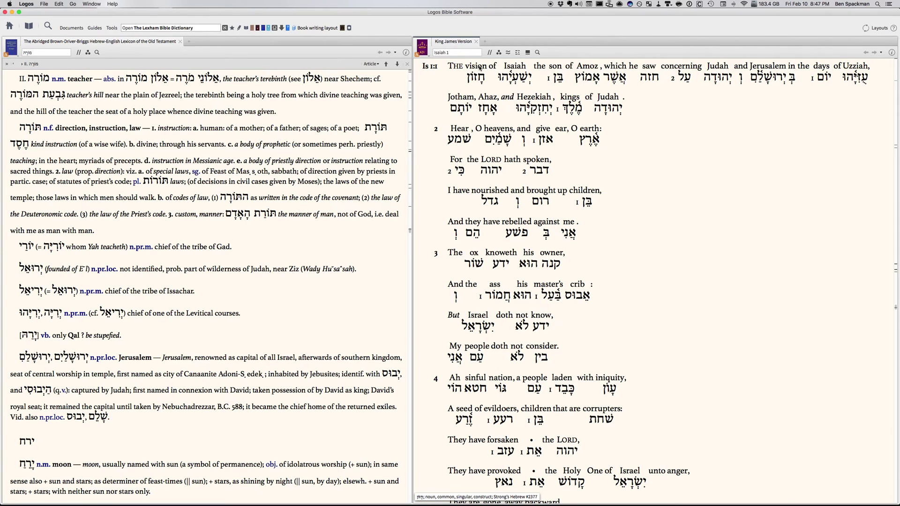
double_click(478, 68)
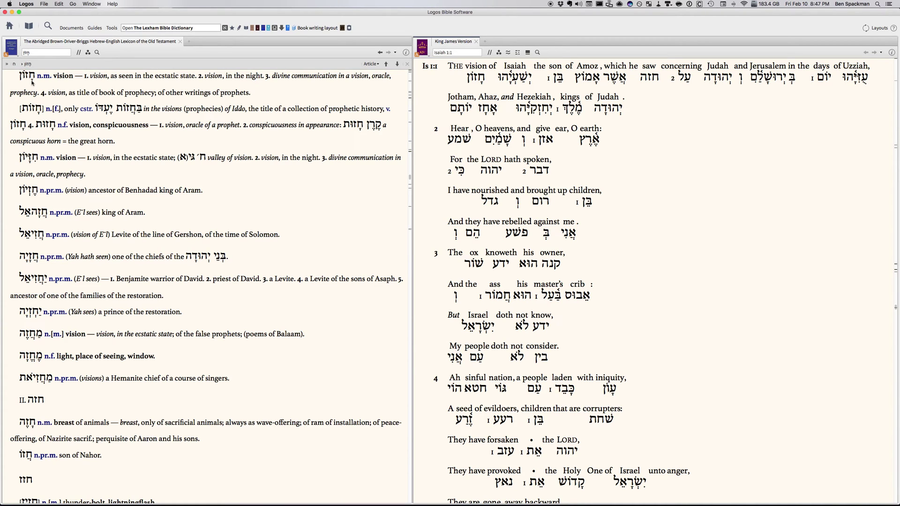
mouse_move(45, 80)
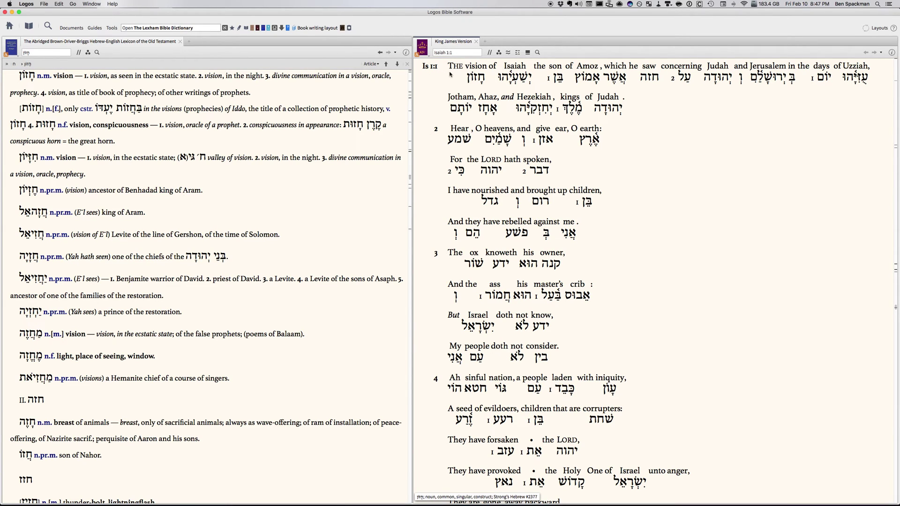
double_click(559, 68)
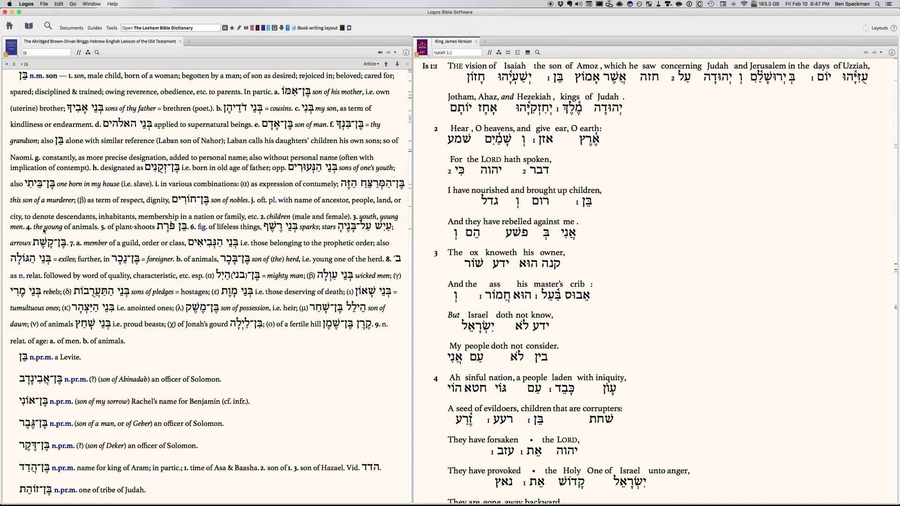
Examine the "of plant-shoots" sense in the lexicon's entry for son, and look up "nourished" from Isaiah 1:2.
drag(34, 230, 155, 230)
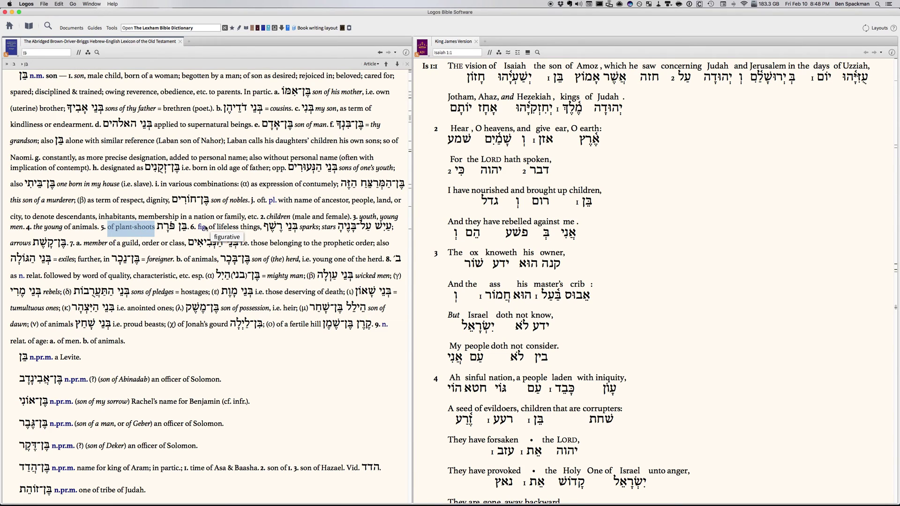
click(240, 229)
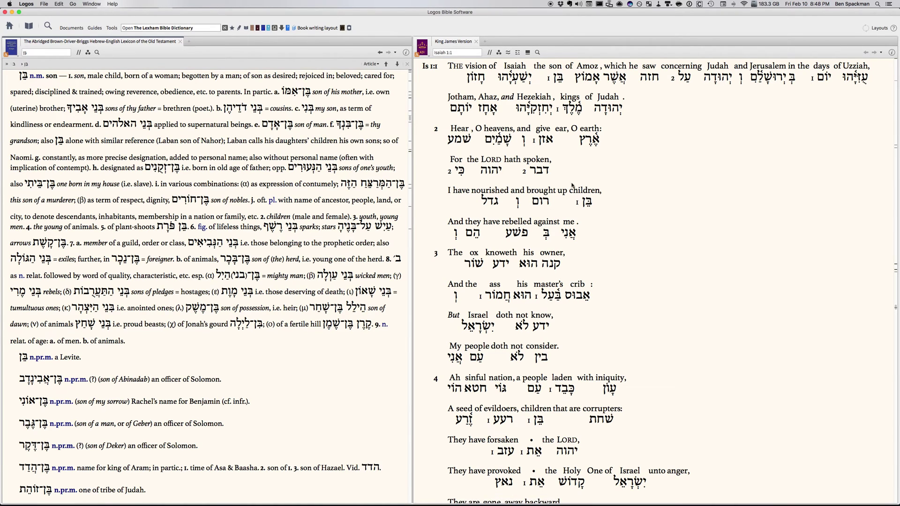
click(491, 192)
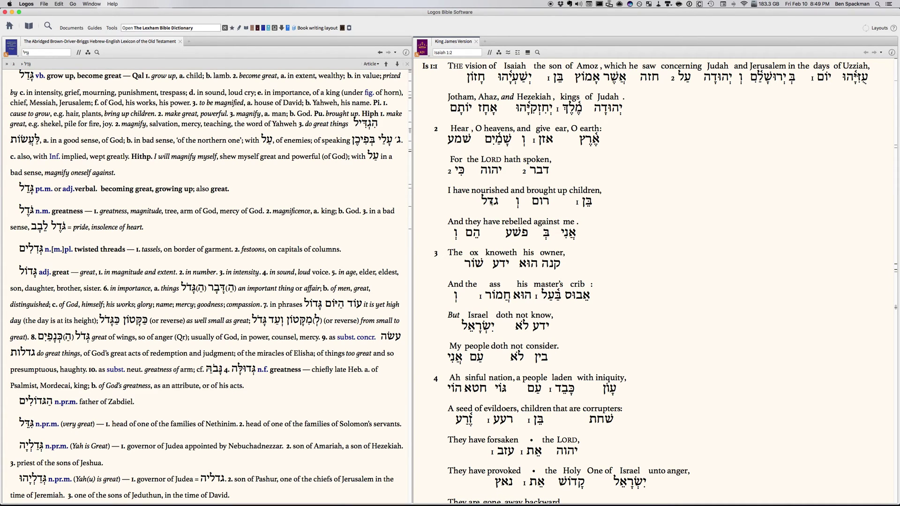
mouse_move(490, 197)
Look up "owner" from Isaiah 1:3 in the linked lexicon and read the preceding entries on acquiring and purchase.
mouse_move(554, 255)
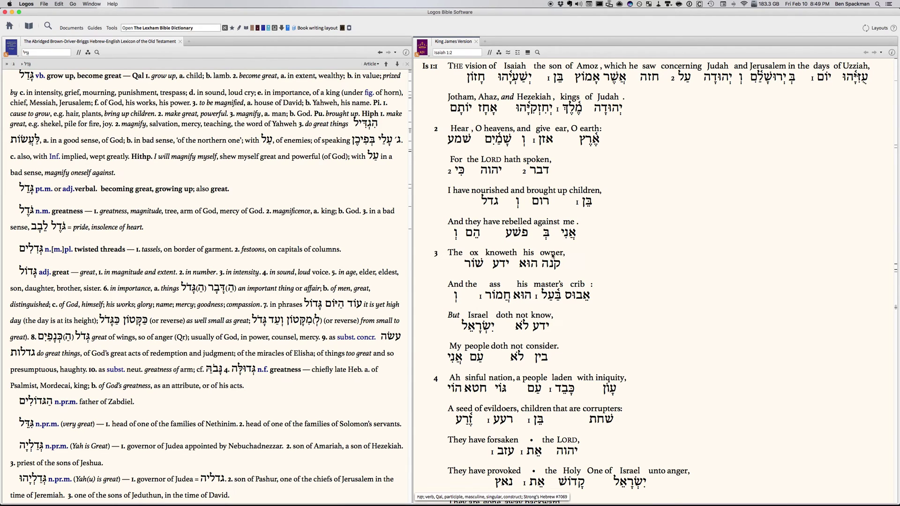
click(553, 256)
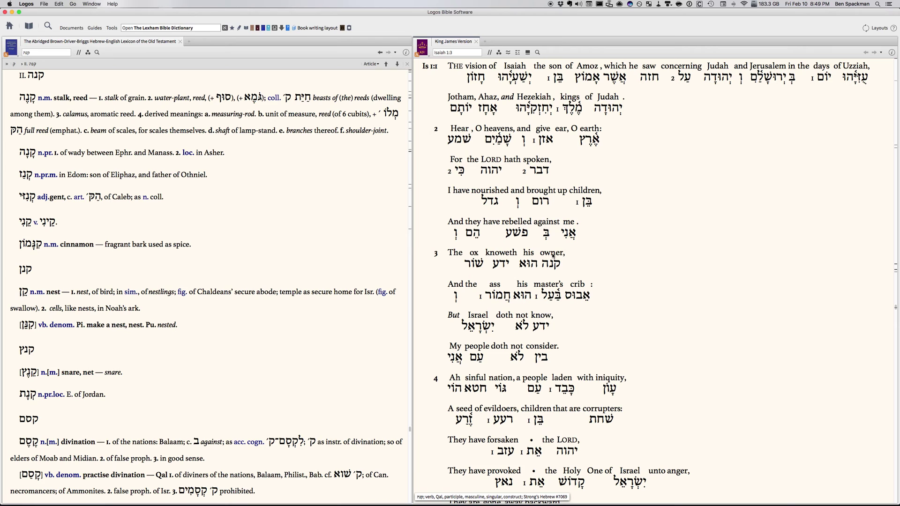
key(BackSpace)
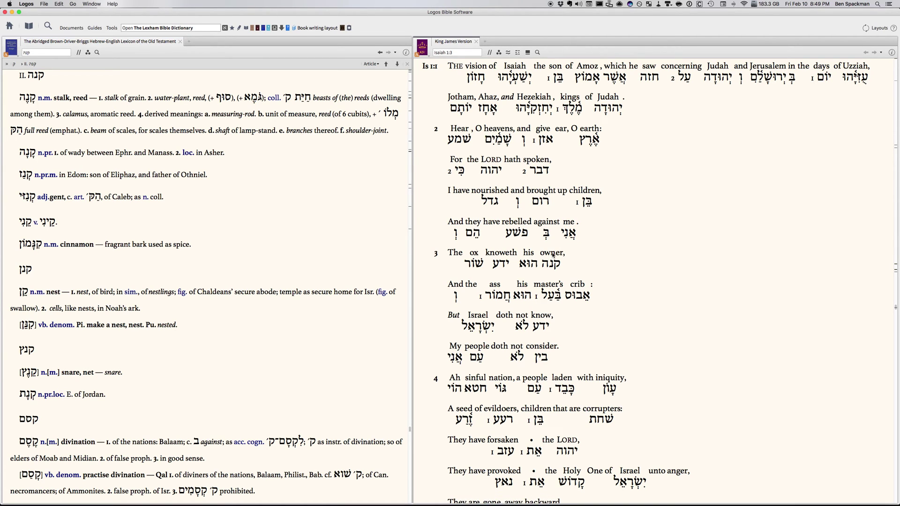
scroll(60, 84, up, 1)
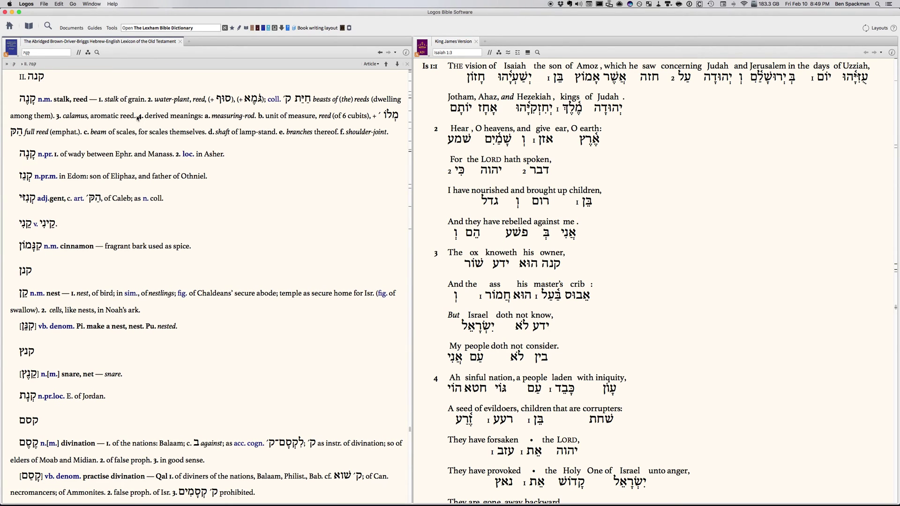
scroll(138, 118, up, 1)
scroll(138, 118, up, 3)
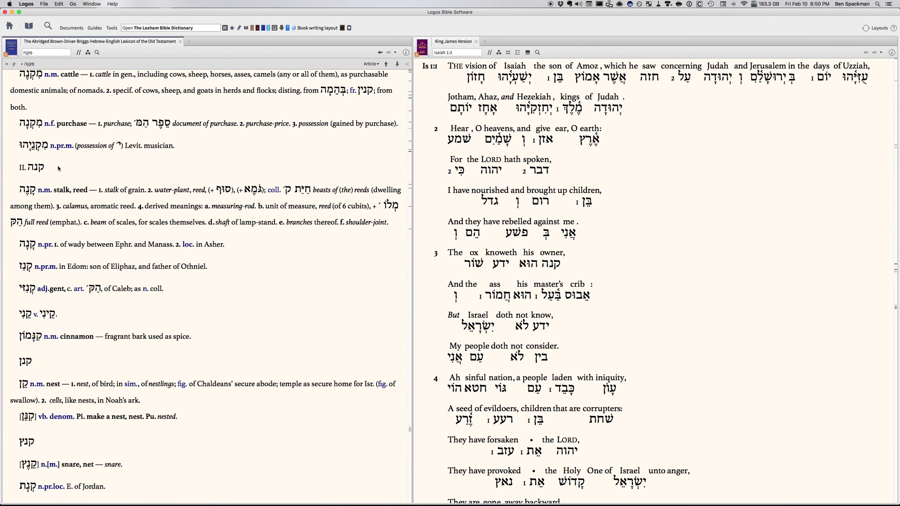
scroll(62, 169, up, 7)
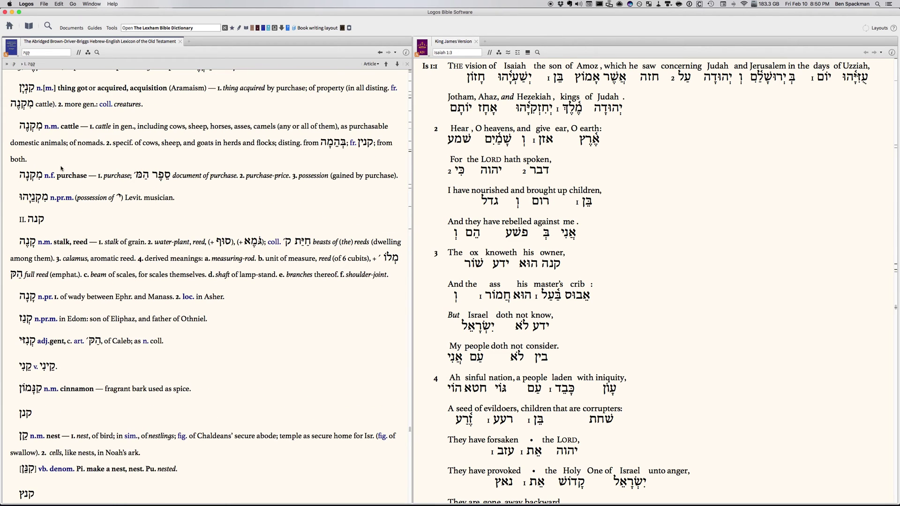
scroll(75, 165, up, 3)
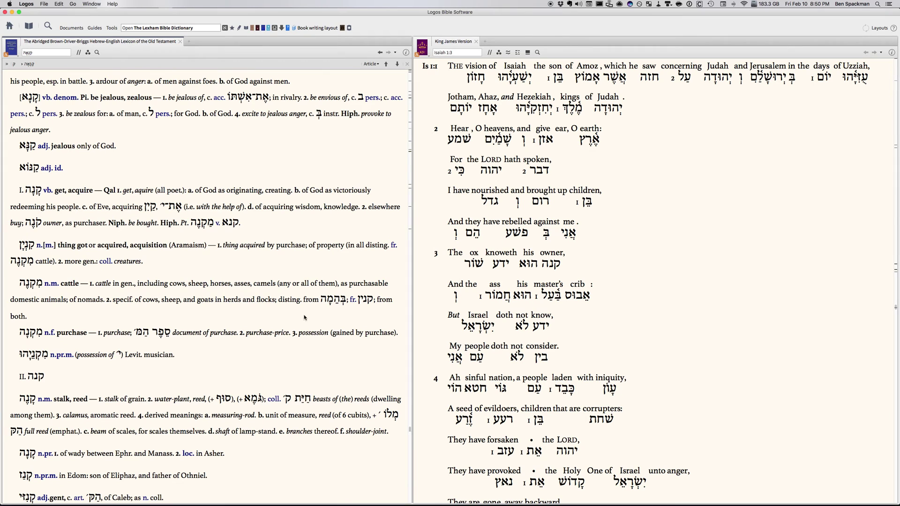
scroll(260, 367, down, 1)
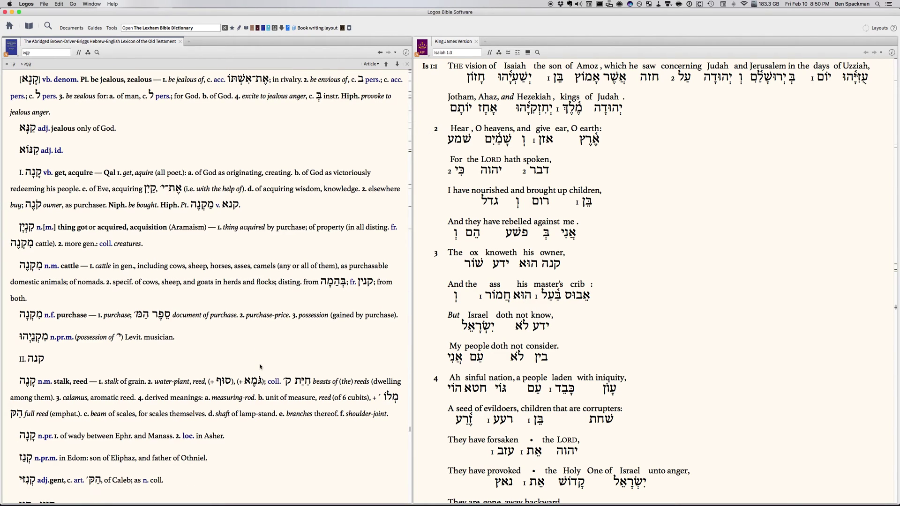
scroll(233, 352, down, 2)
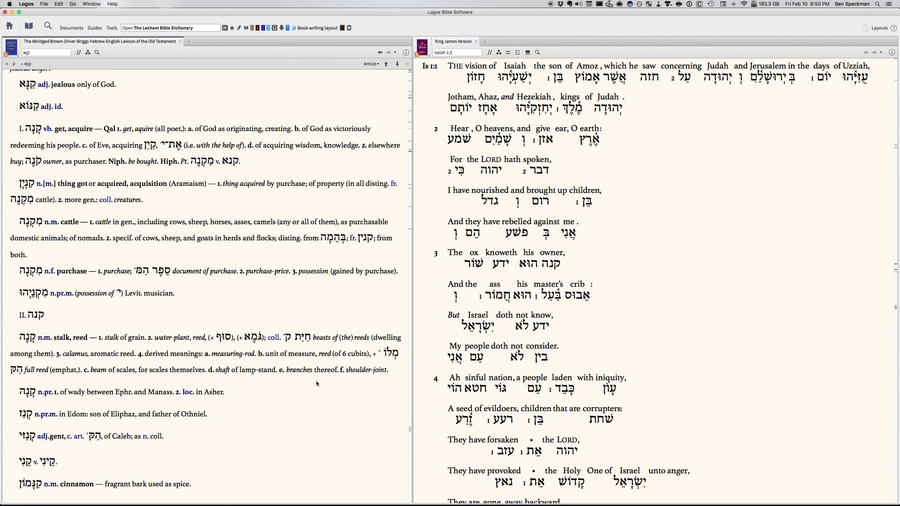
scroll(316, 383, down, 1)
Look up "corrupters" and "evildoers" from Isaiah 1:4 in the linked Hebrew lexicon.
scroll(651, 350, down, 2)
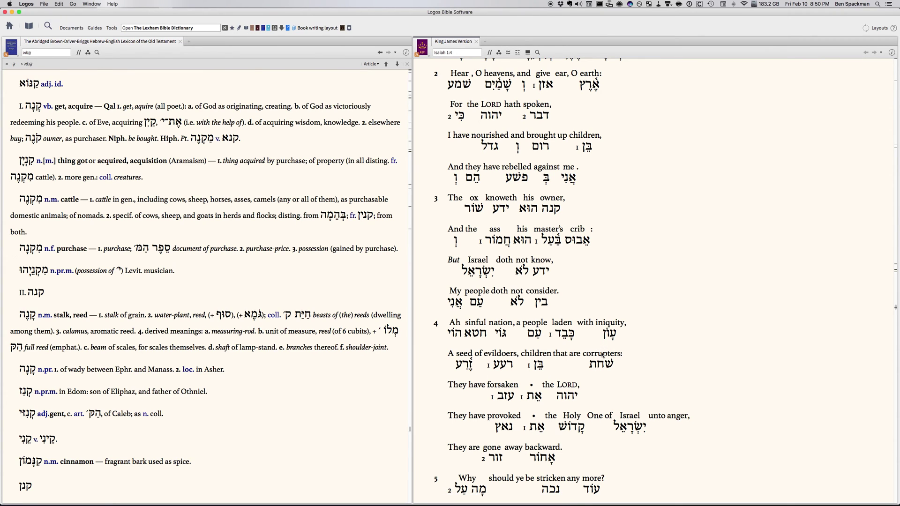
click(603, 355)
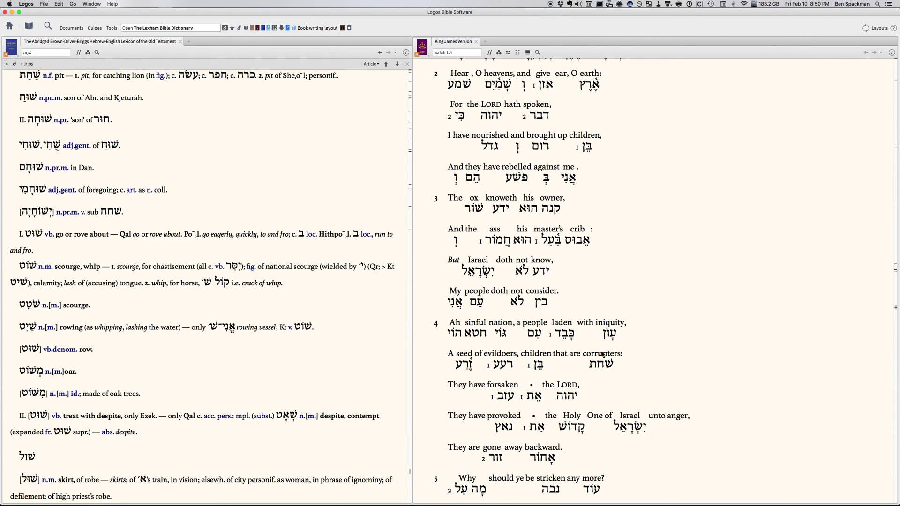
click(502, 355)
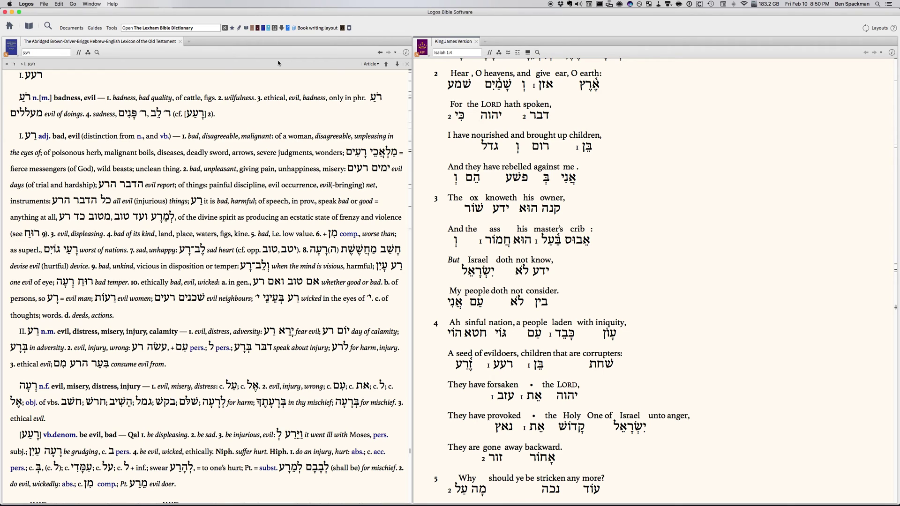
Find "tanakh", open Tanakh: The Holy Scriptures (1985), and place it in its own pane beside the King James Version.
click(184, 28)
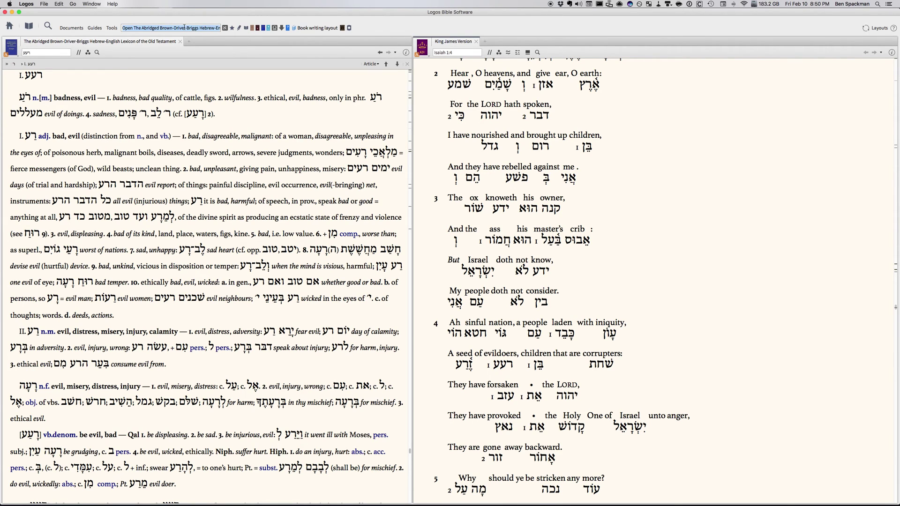
text(tan)
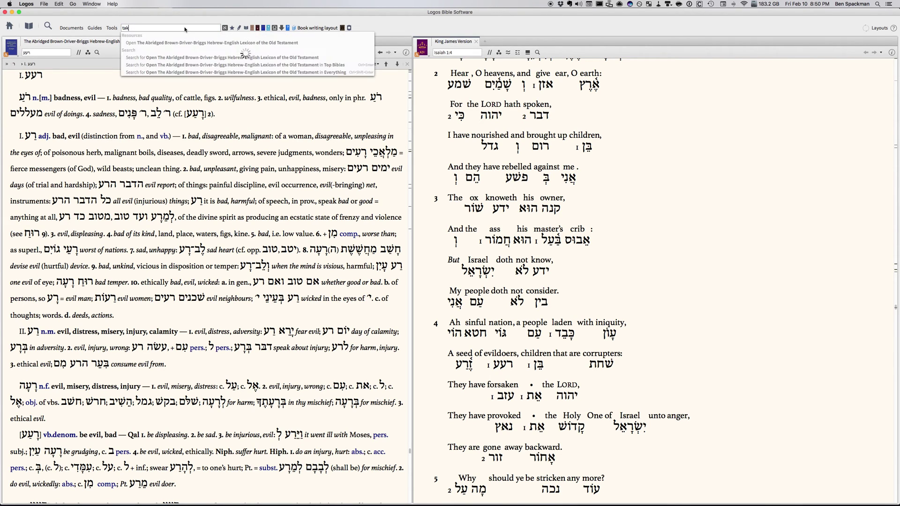
text(akh)
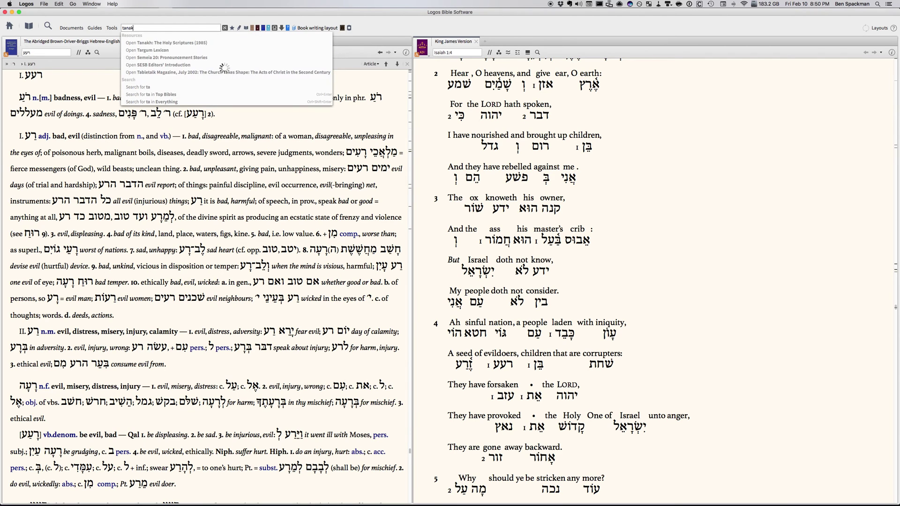
key(Return)
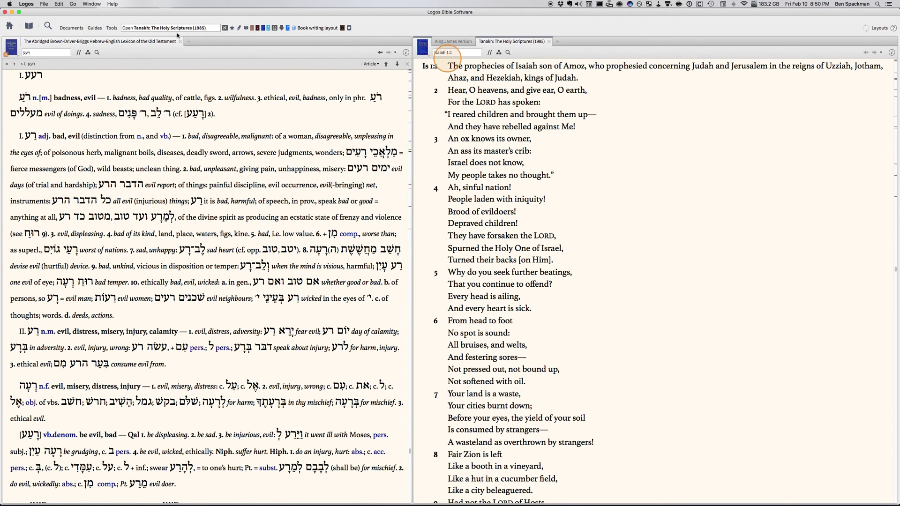
click(462, 42)
click(508, 42)
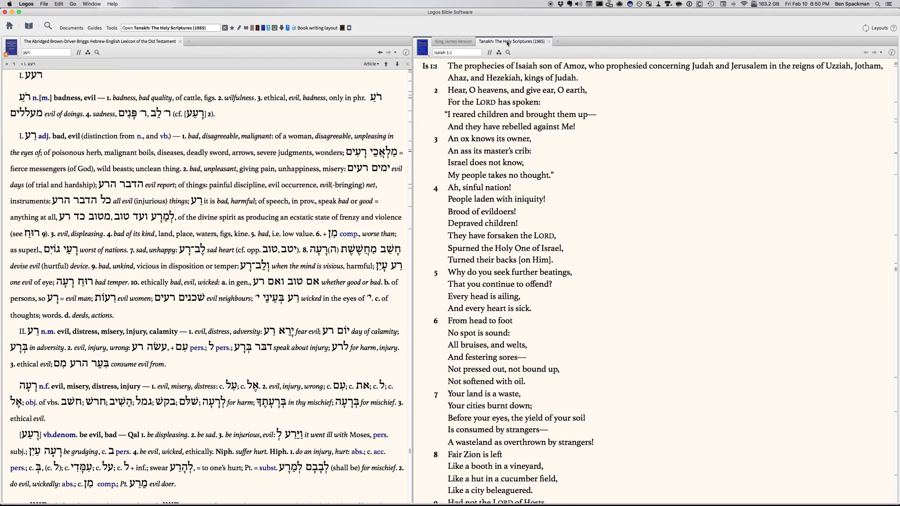
drag(508, 43, 787, 244)
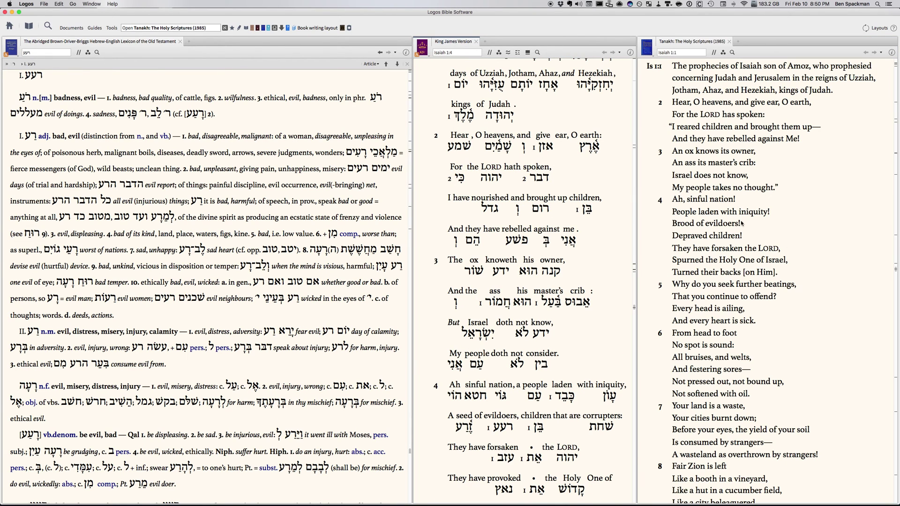
Assign the Tanakh to link set A and turn off the interlinear display in the King James Version.
click(648, 47)
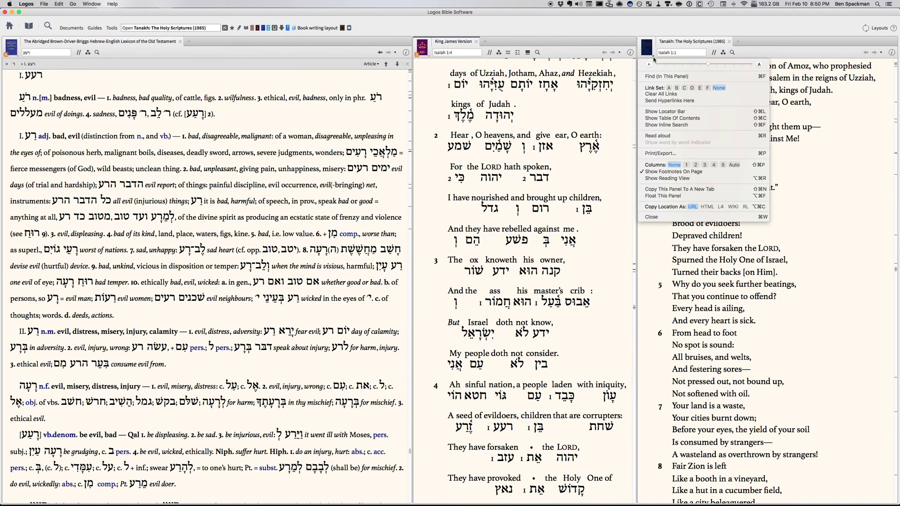
click(669, 87)
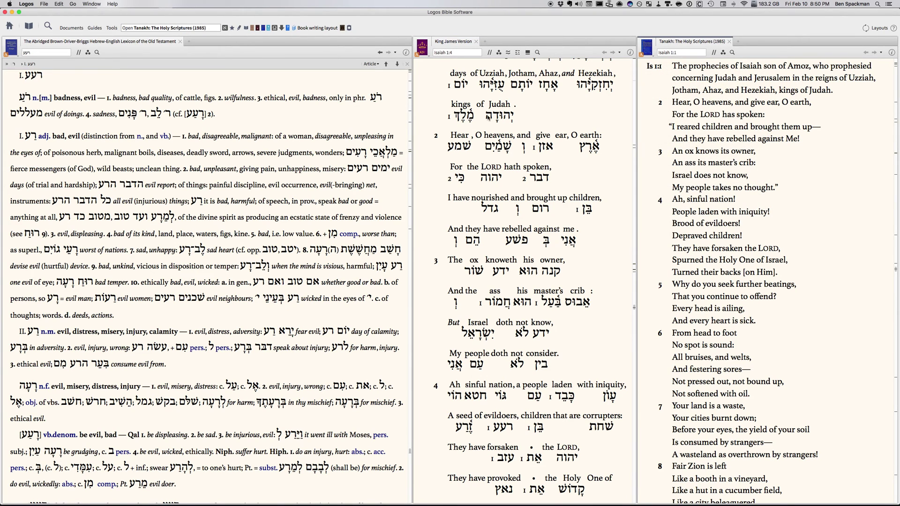
click(518, 53)
click(534, 103)
click(534, 104)
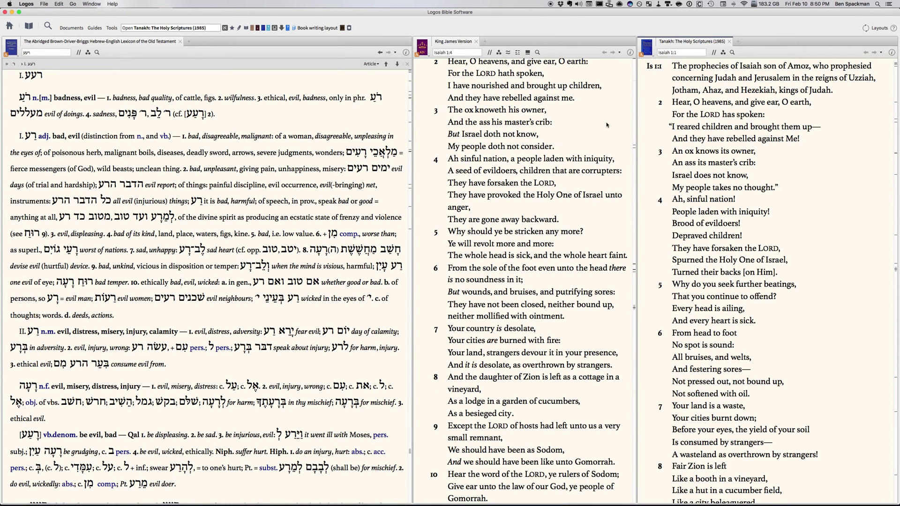
Compare Isaiah 1 in the linked King James Version and Tanakh, and go to Genesis 1:1 to compare that chapter.
scroll(606, 122, up, 1)
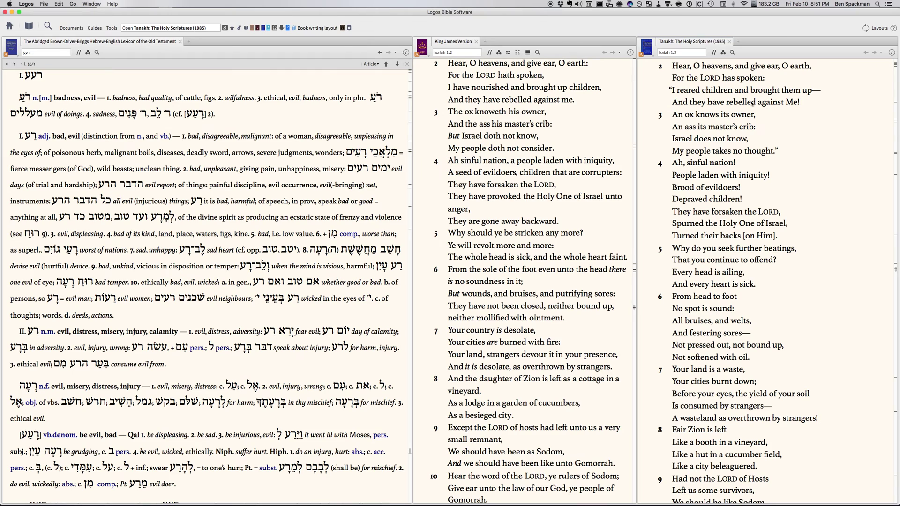
scroll(579, 166, down, 5)
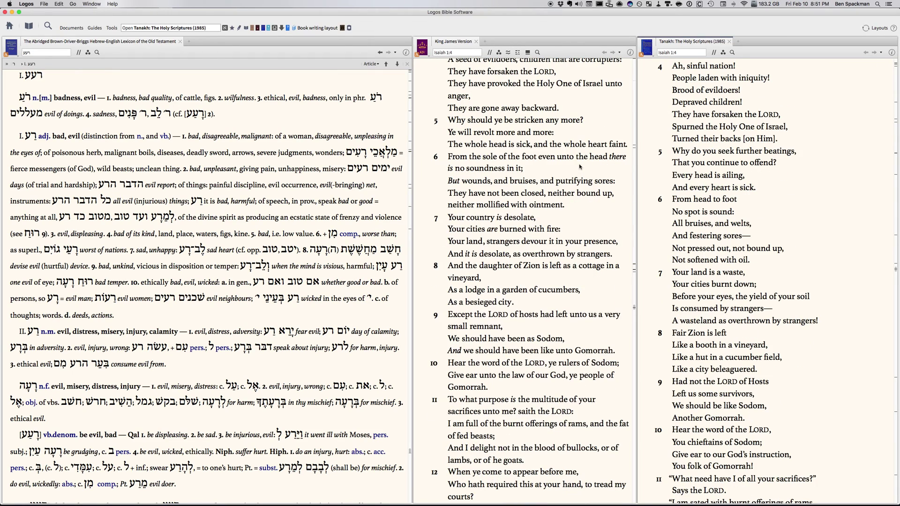
scroll(579, 164, down, 6)
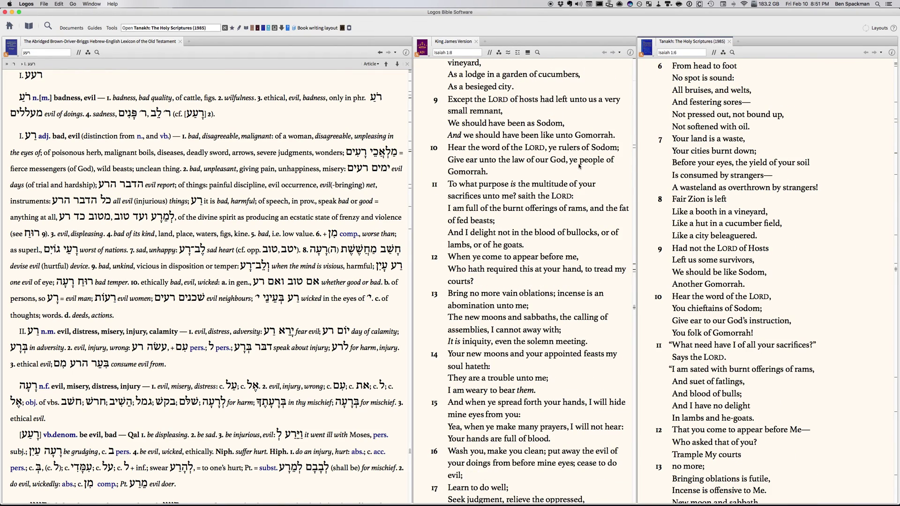
scroll(579, 166, down, 10)
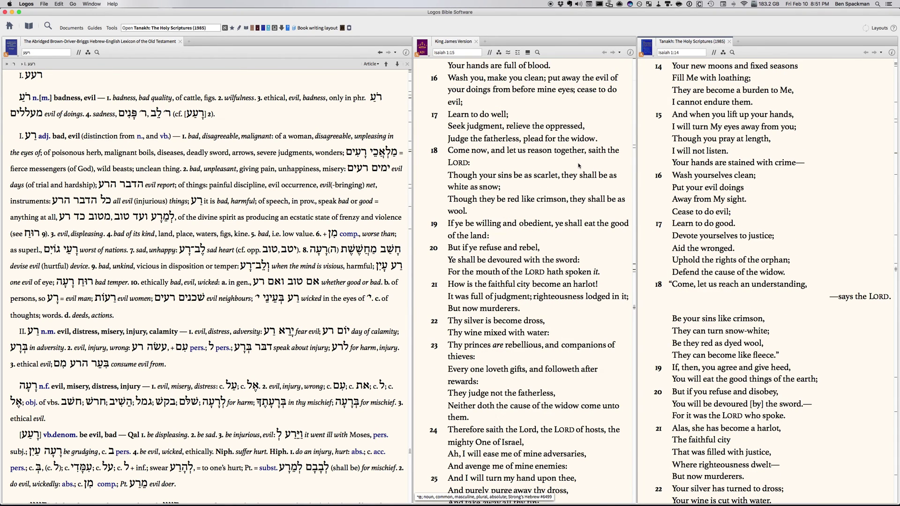
click(465, 53)
text(genes)
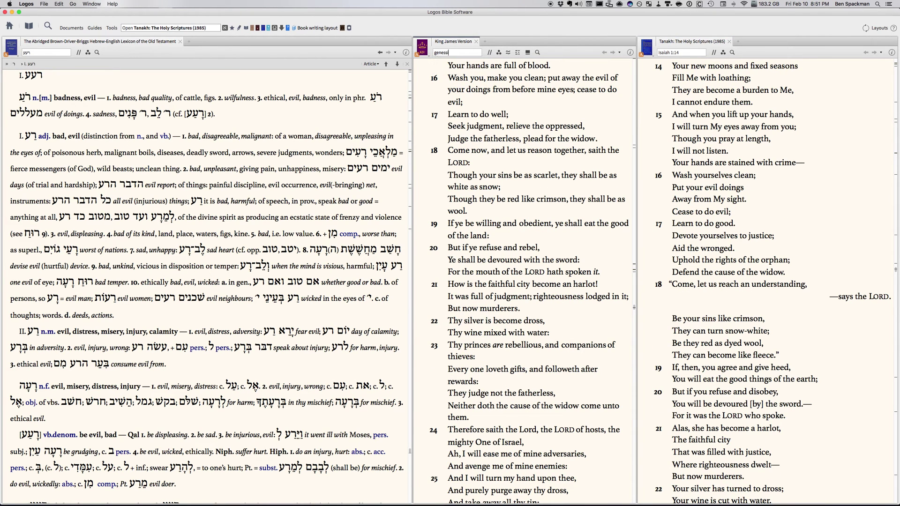
text(is 1 1)
key(Return)
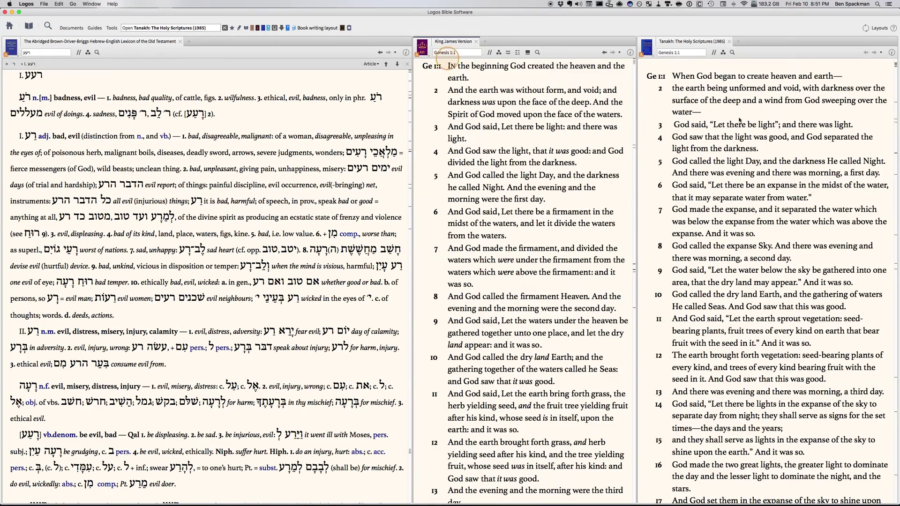
scroll(700, 129, down, 10)
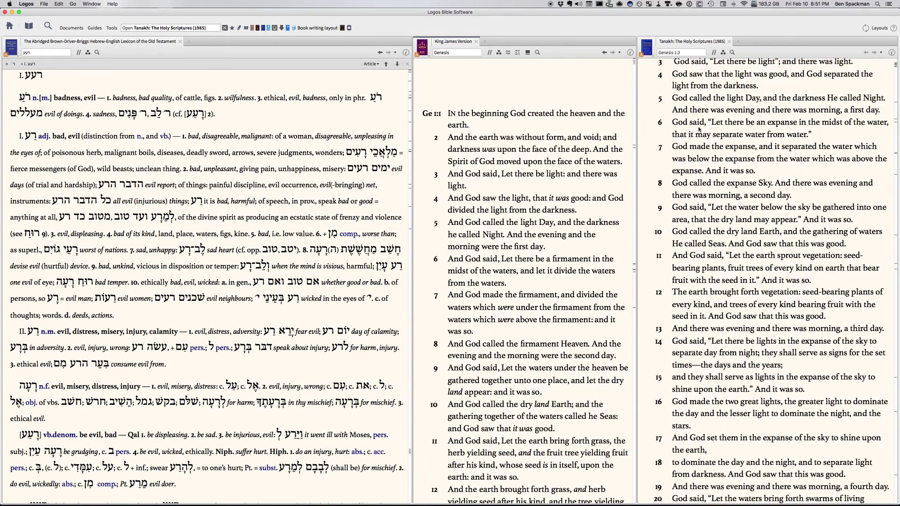
scroll(700, 132, down, 3)
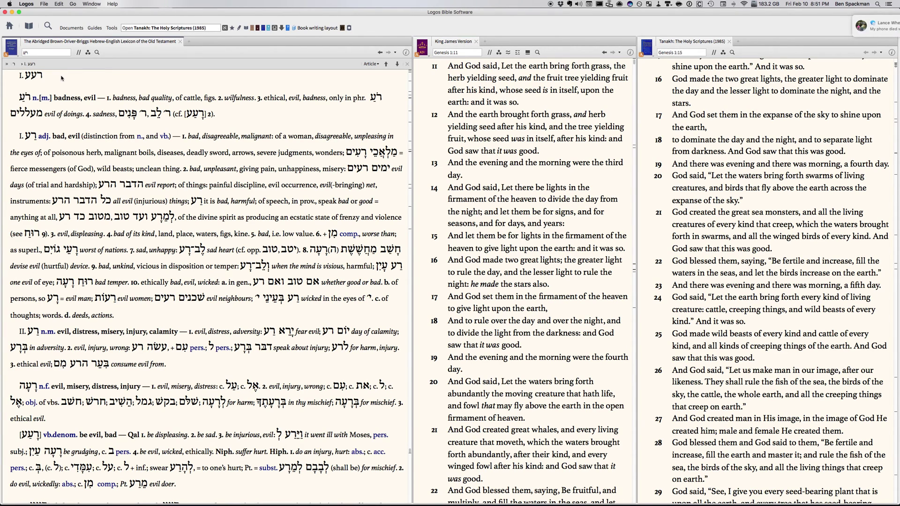
Dismiss the incoming message notifications, and open and close the system's notification list.
click(883, 21)
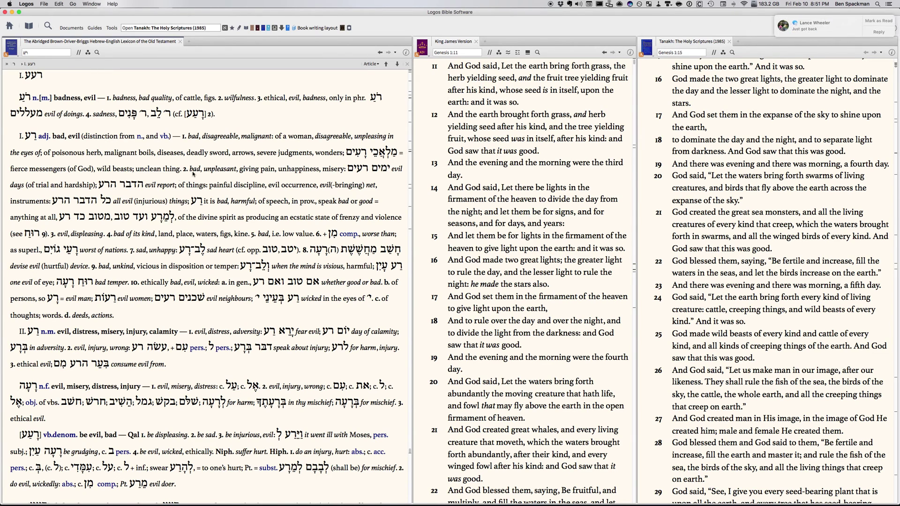
click(873, 22)
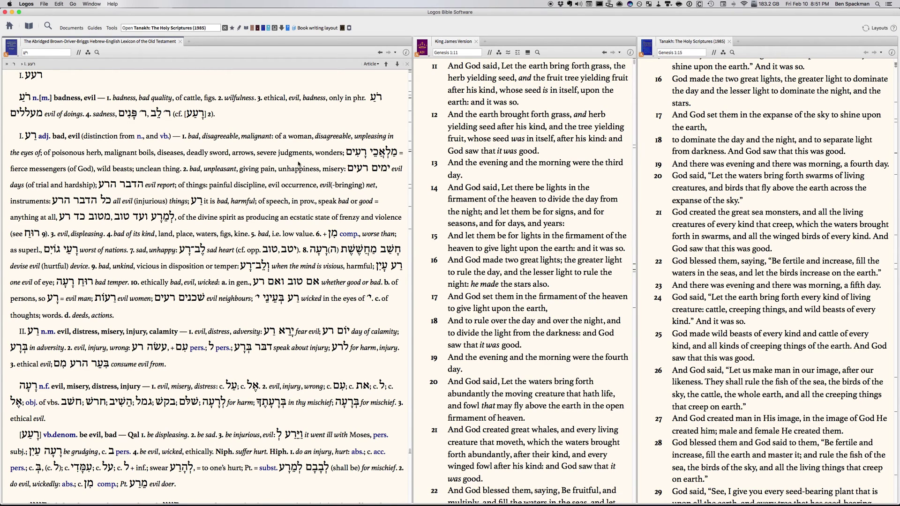
click(865, 20)
click(890, 4)
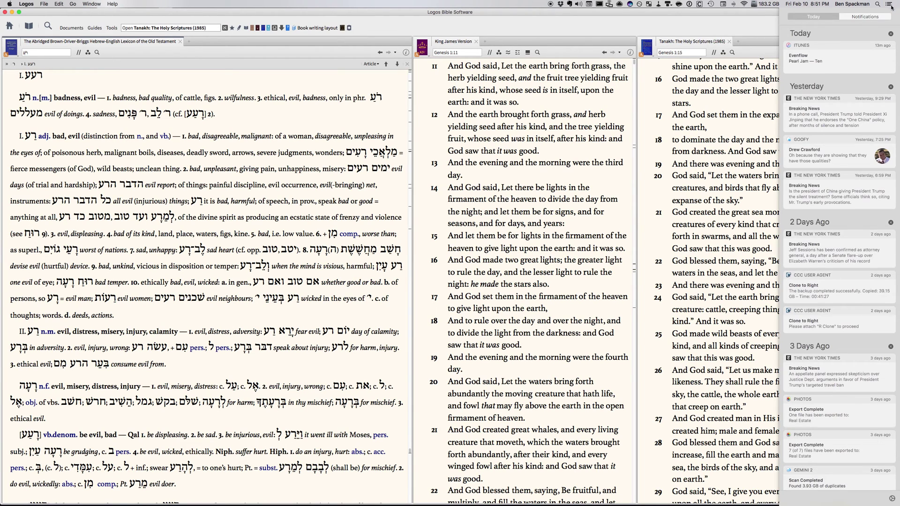
click(741, 23)
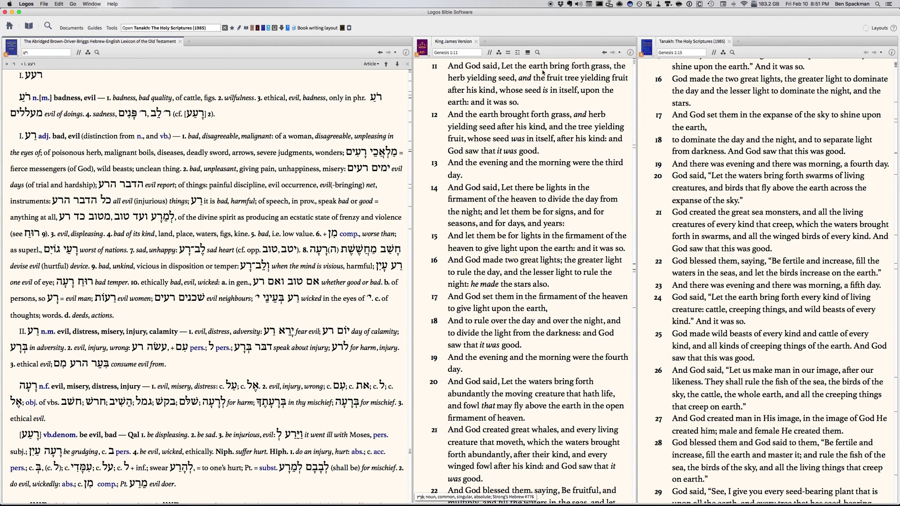
Look up "grass" and "seed" from Genesis 1:11 and "stars" from Genesis 1:16 in the linked Hebrew lexicon.
double_click(603, 68)
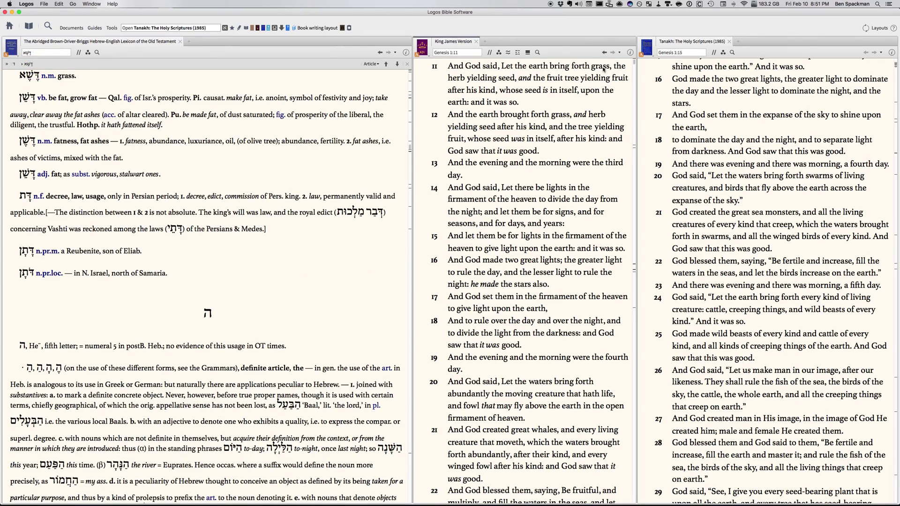
double_click(535, 92)
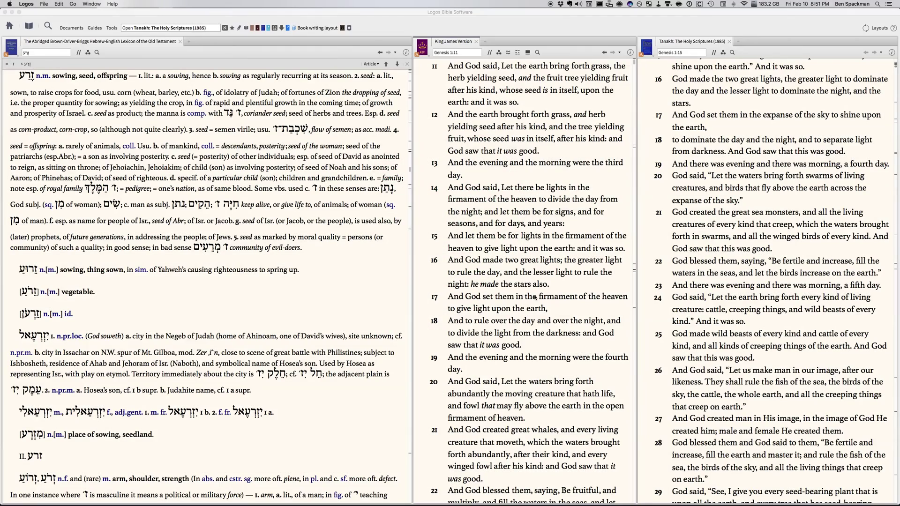
double_click(522, 287)
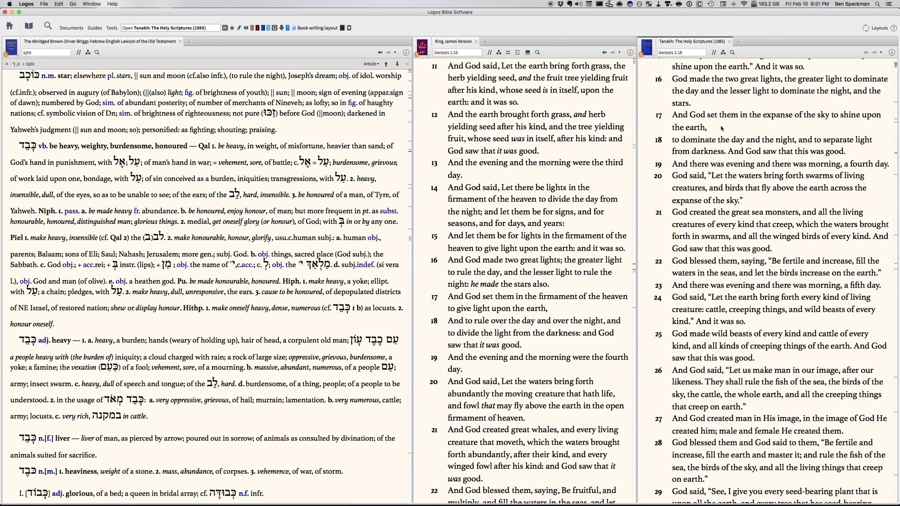
scroll(721, 127, down, 5)
scroll(721, 127, down, 10)
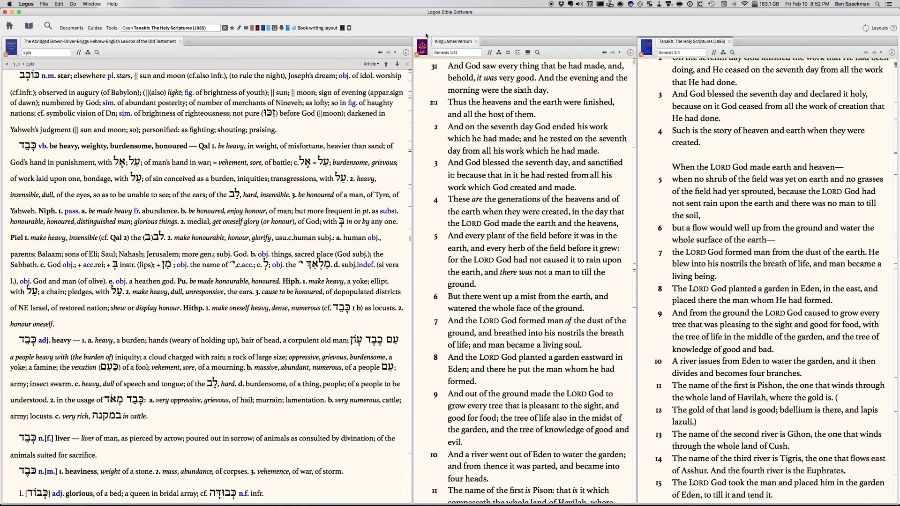
Load the saved Demo layout and look through its Faithlife Study Bible, Abridged Brown-Driver-Briggs lexicon and Lexham Bible Dictionary.
click(880, 28)
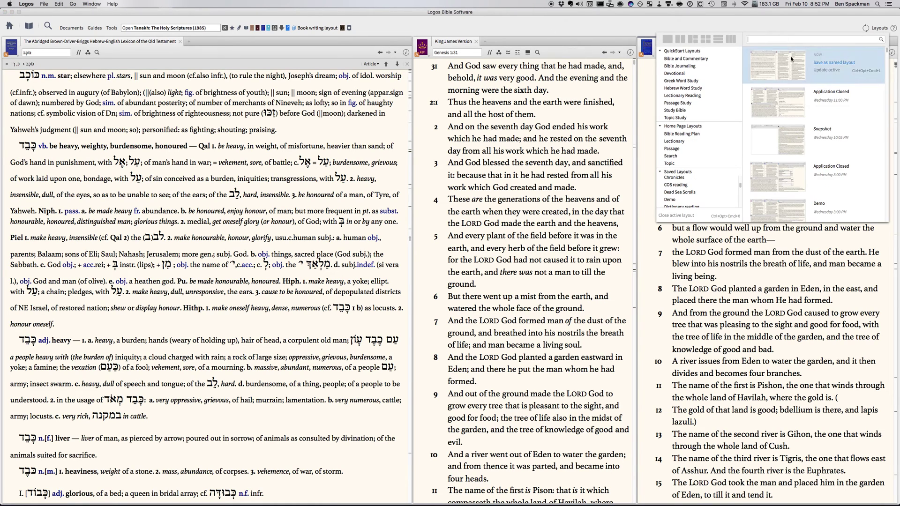
click(678, 201)
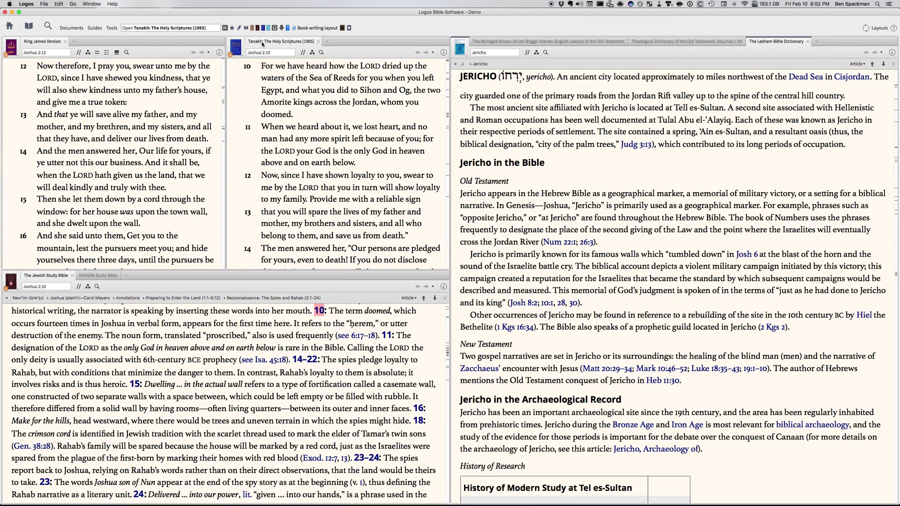
click(98, 275)
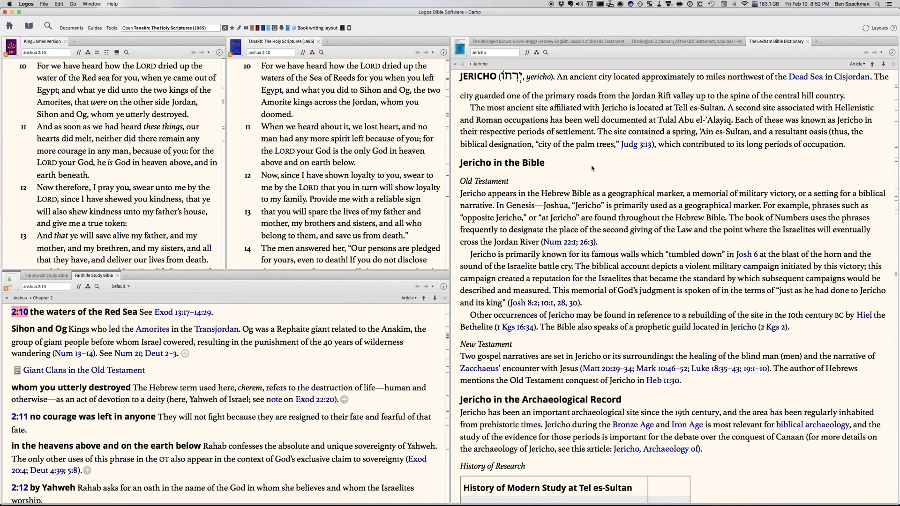
click(564, 41)
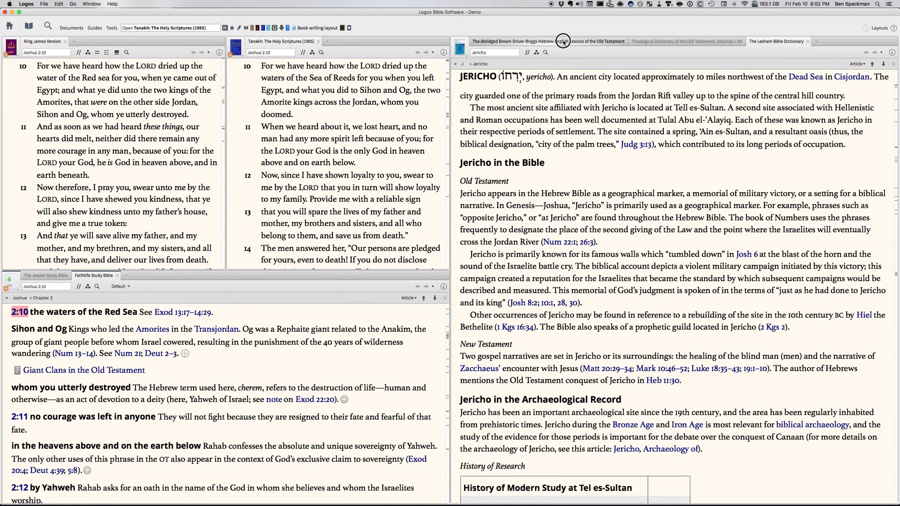
mouse_move(564, 41)
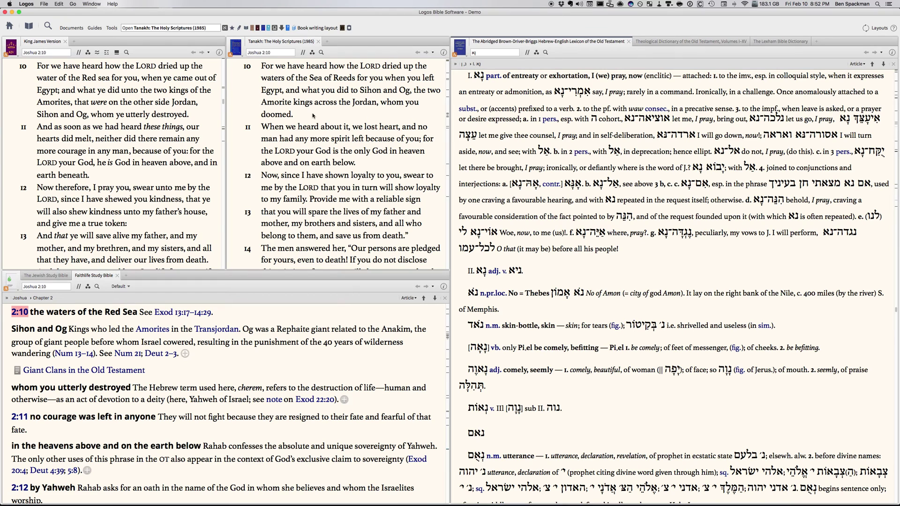
click(777, 42)
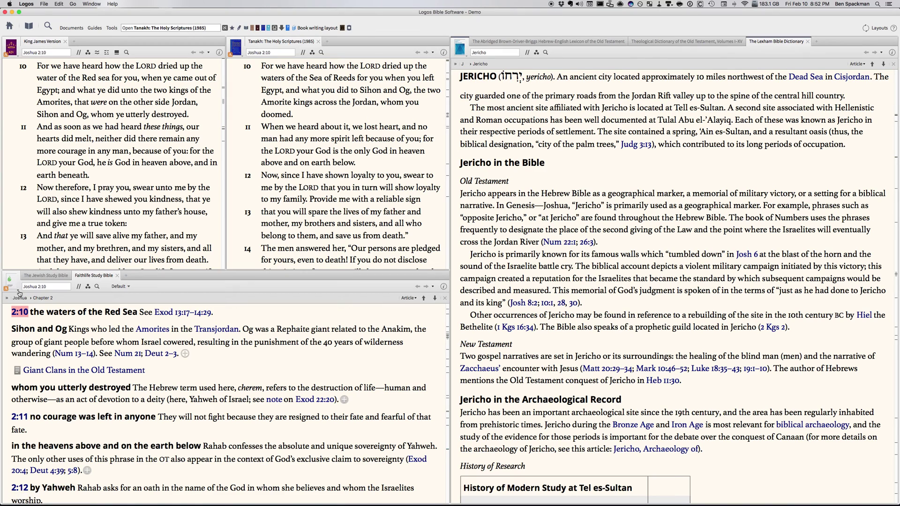
Go to Genesis 1:1 in the King James Version and follow the linked Tanakh and Faithlife Study Bible notes through verse 6.
click(52, 52)
text(genesis 1)
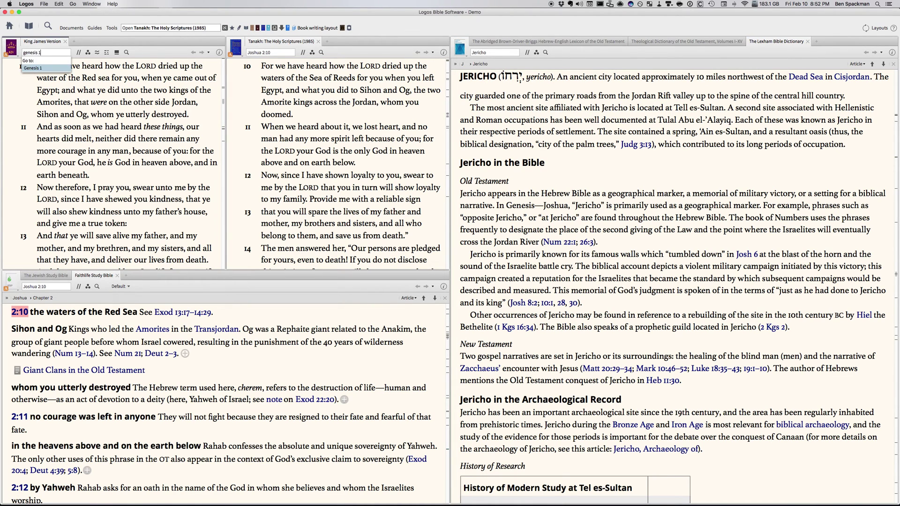
text( 1)
key(Return)
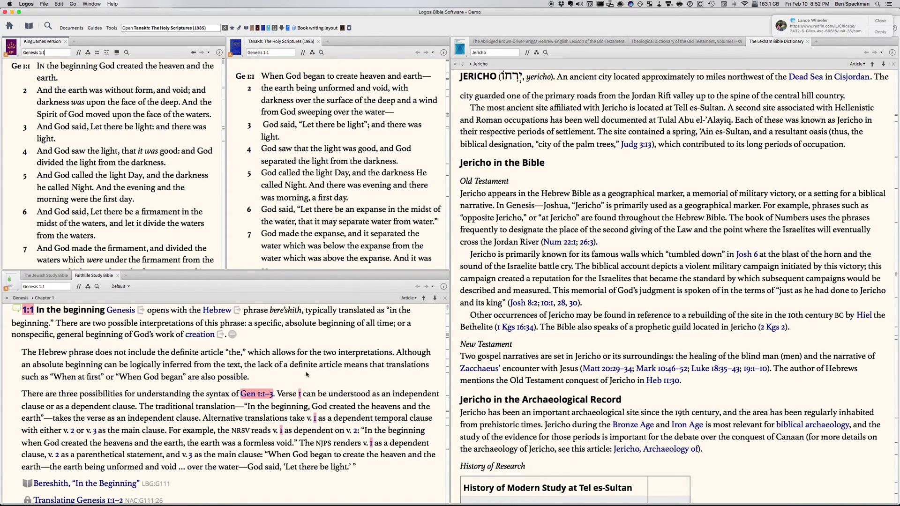
scroll(132, 178, down, 2)
scroll(132, 178, down, 4)
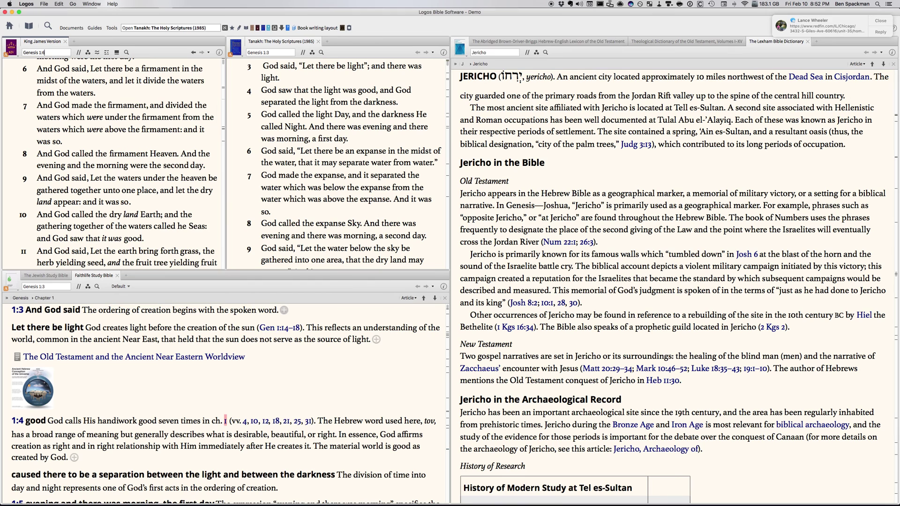
click(879, 20)
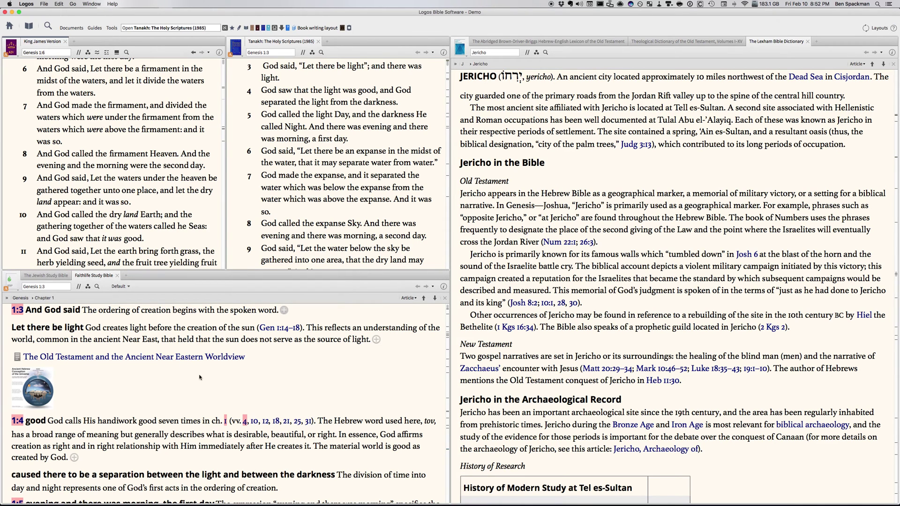
scroll(197, 376, down, 3)
scroll(197, 375, down, 2)
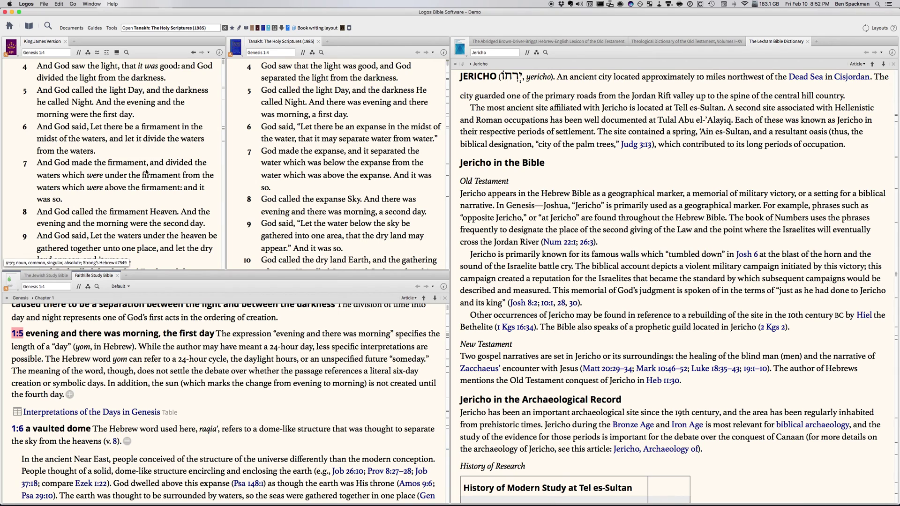
scroll(129, 154, down, 1)
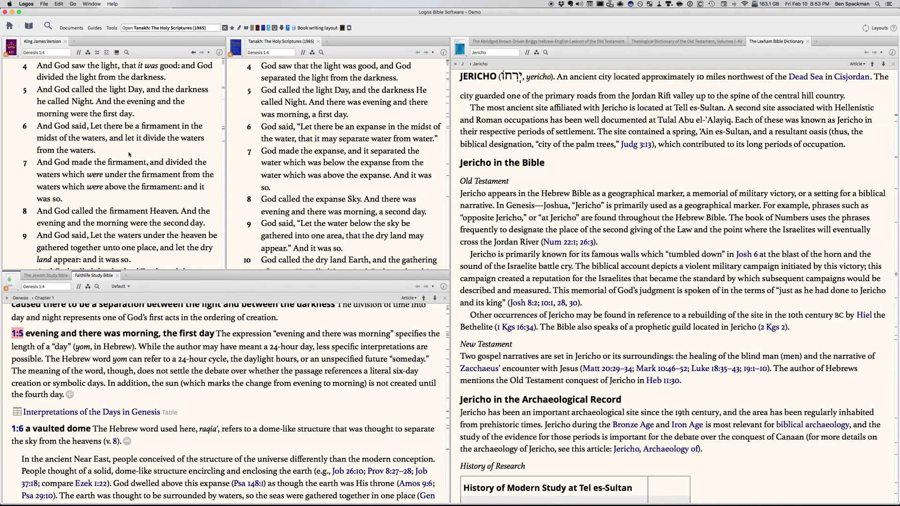
Look up "firmament" from Genesis 1:7 in the Lexham Bible Dictionary.
mouse_move(125, 165)
click(125, 164)
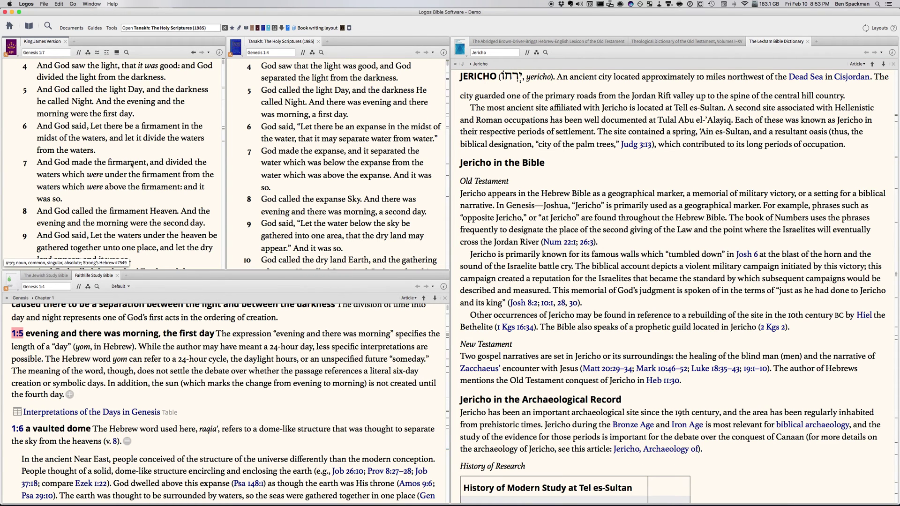
right_click(130, 163)
click(493, 52)
text(Firmament)
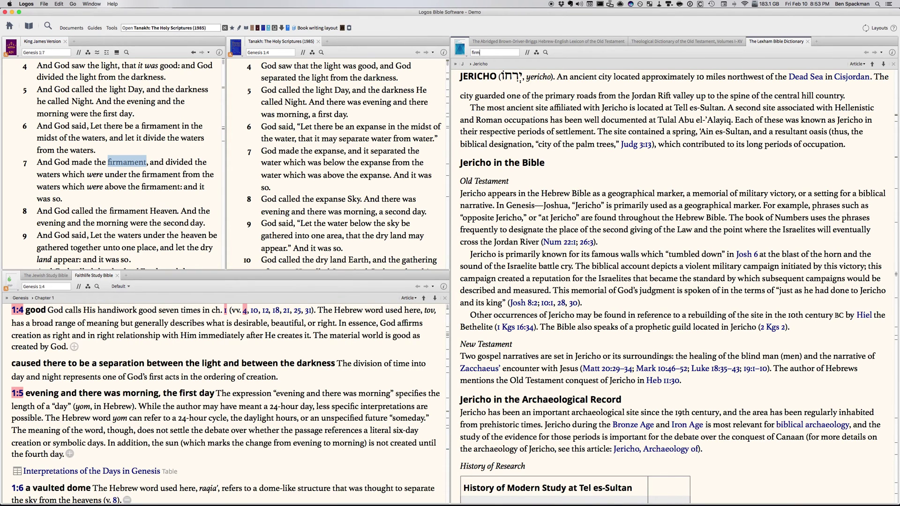
key(Return)
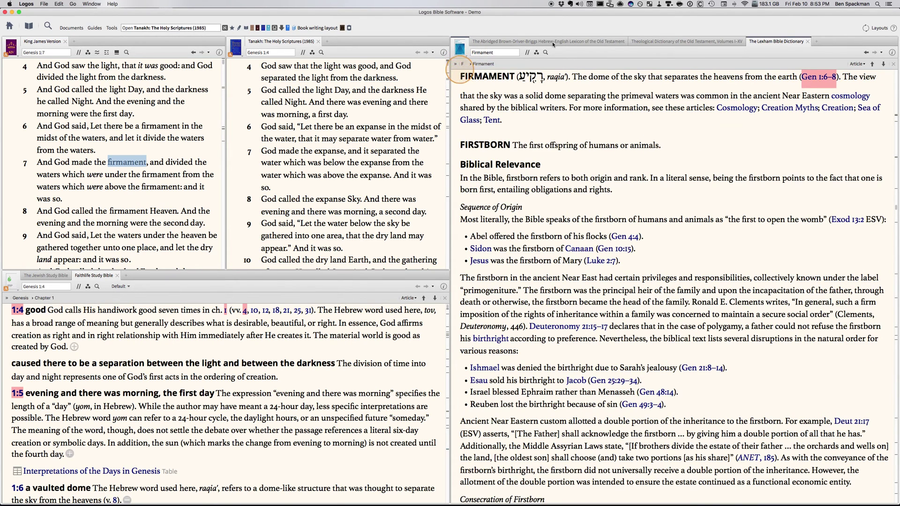
click(714, 127)
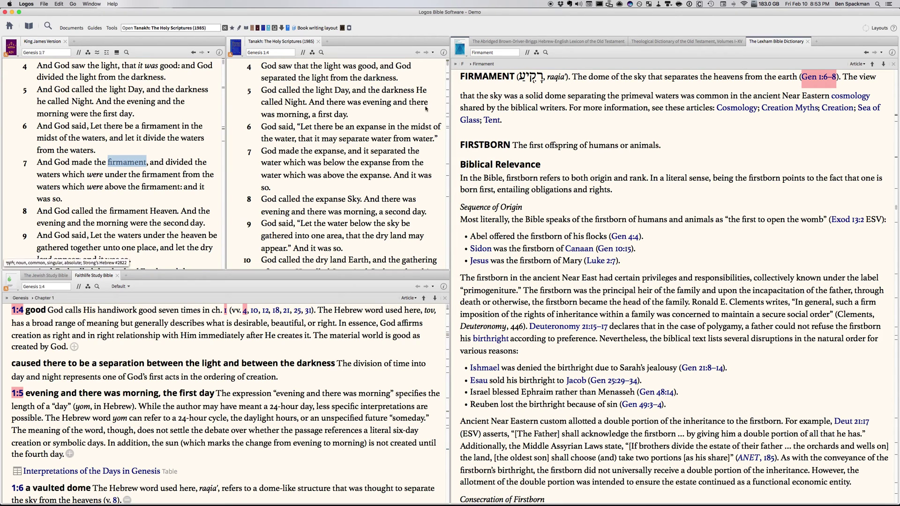
mouse_move(821, 81)
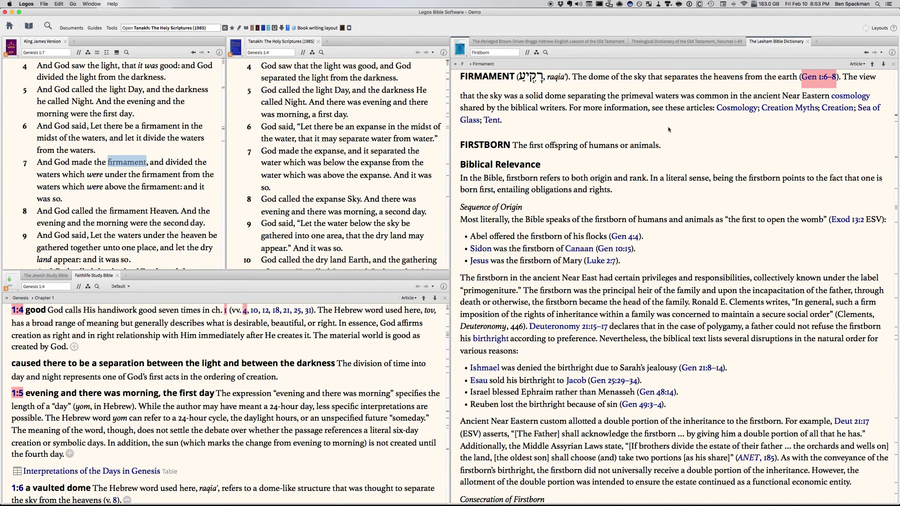
Look up "firmament" from Genesis 1:7 in Easton's Bible Dictionary and enlarge the article's text.
right_click(124, 163)
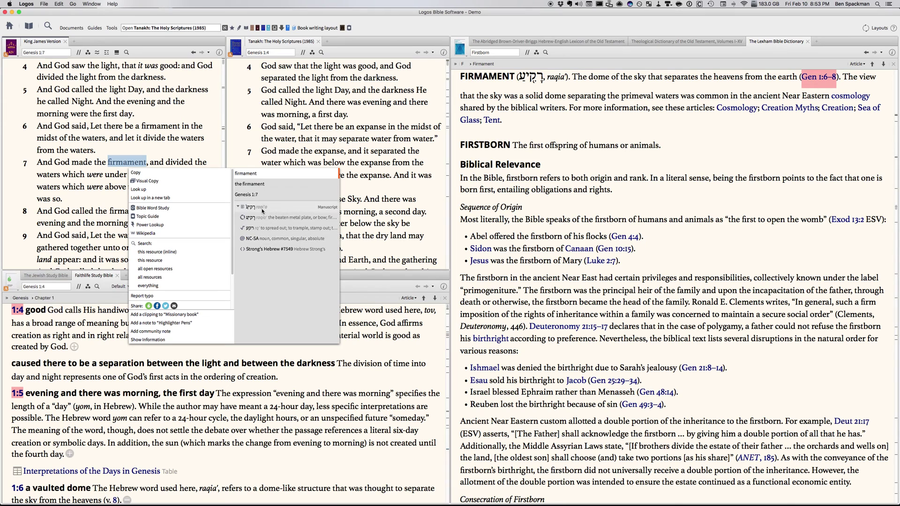
scroll(194, 255, down, 3)
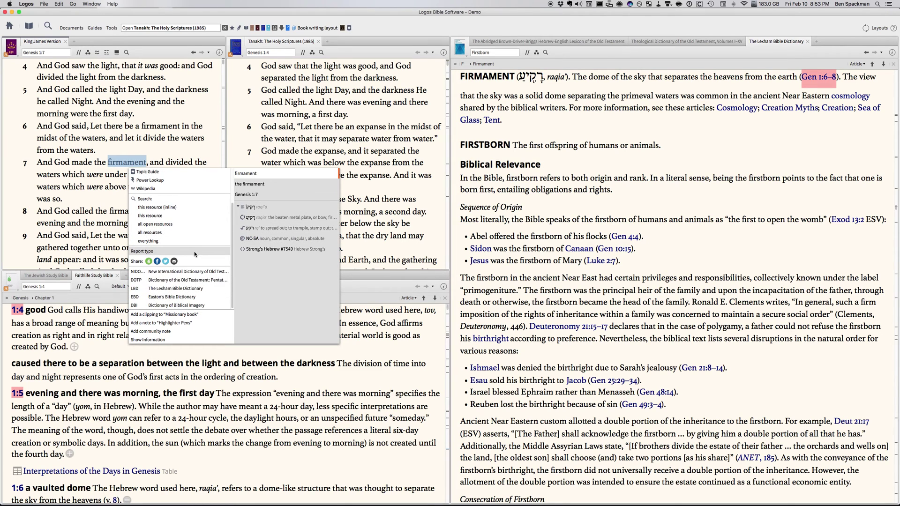
click(175, 298)
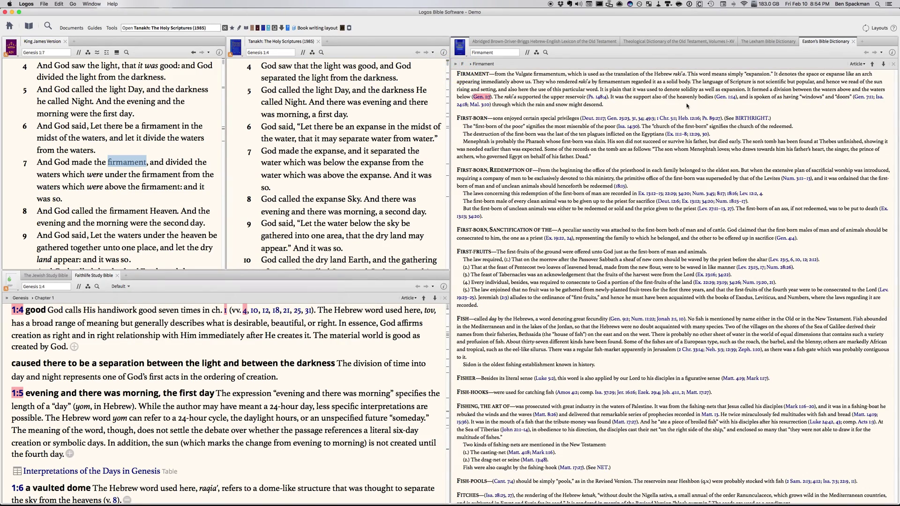
scroll(687, 105, up, 5)
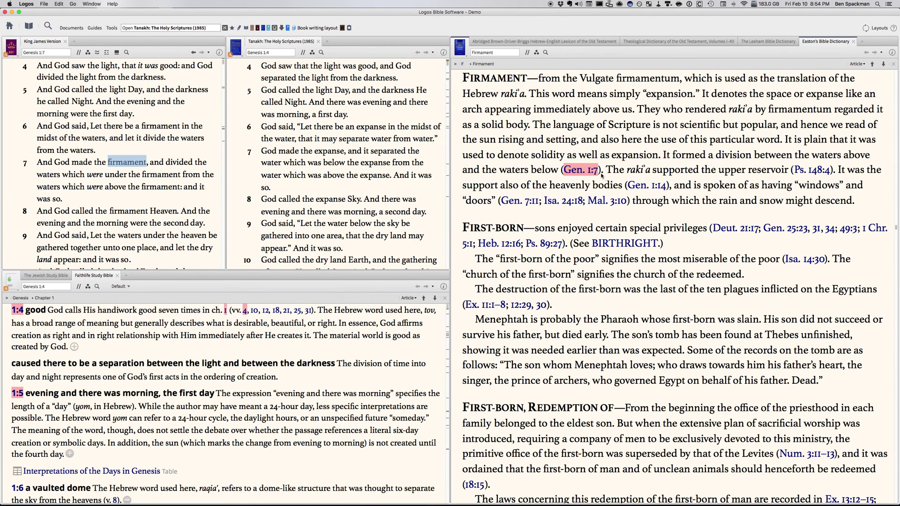
mouse_move(589, 170)
mouse_move(807, 175)
mouse_move(531, 206)
Go to the flood account around Genesis 7:11 in the King James Version and its linked resources.
click(48, 52)
text(genesis)
key(Return)
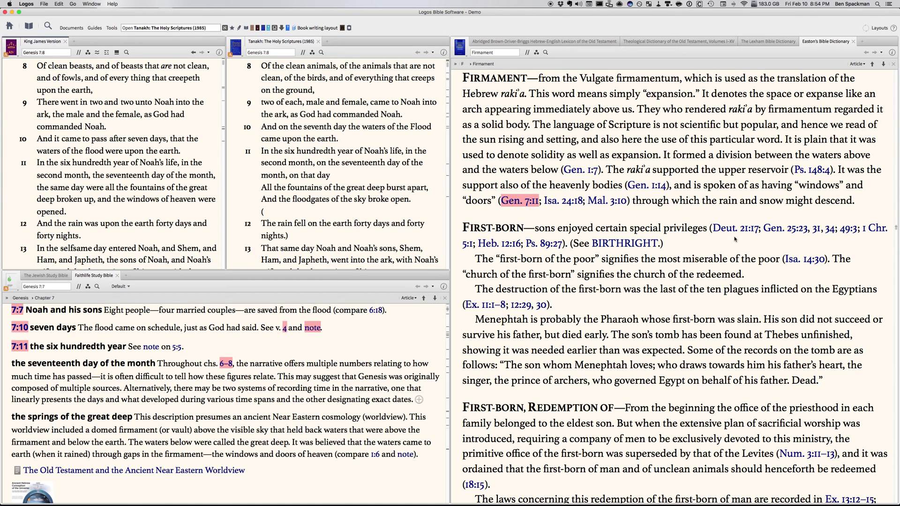
click(475, 294)
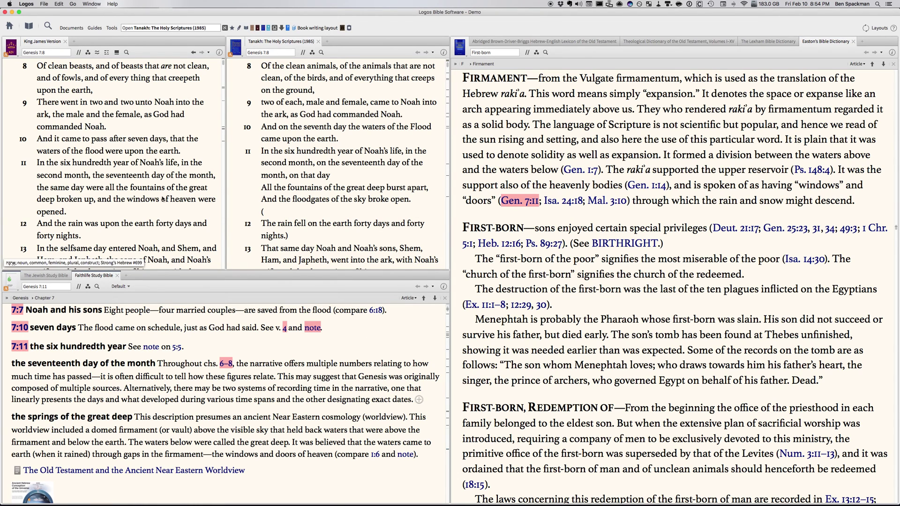
Read the Faithlife Study Bible notes from Genesis 7:12 to 8:6 beside the linked King James Version and Tanakh.
scroll(162, 199, down, 3)
scroll(162, 198, down, 8)
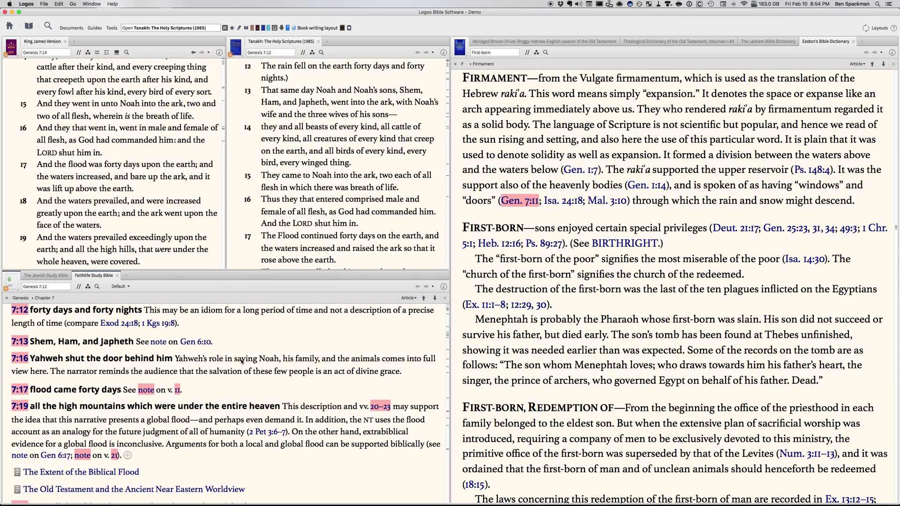
scroll(241, 349, down, 5)
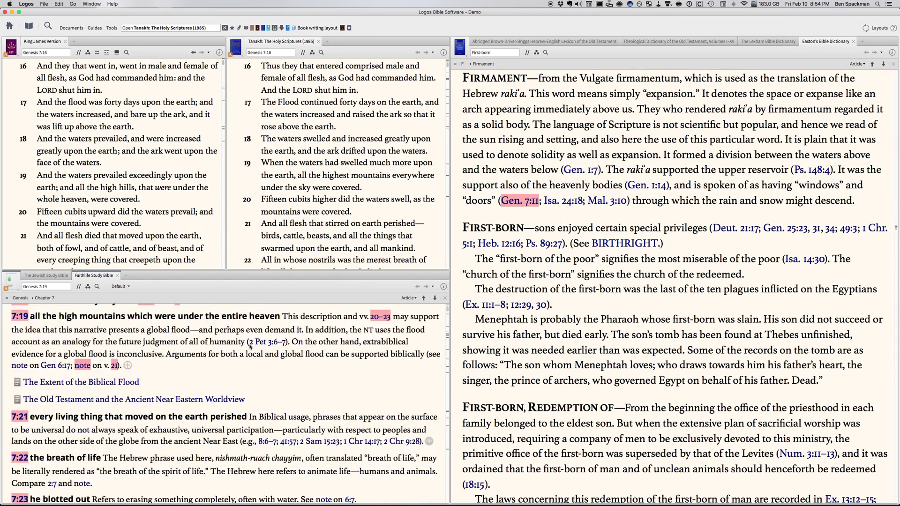
scroll(256, 350, down, 1)
scroll(264, 353, down, 10)
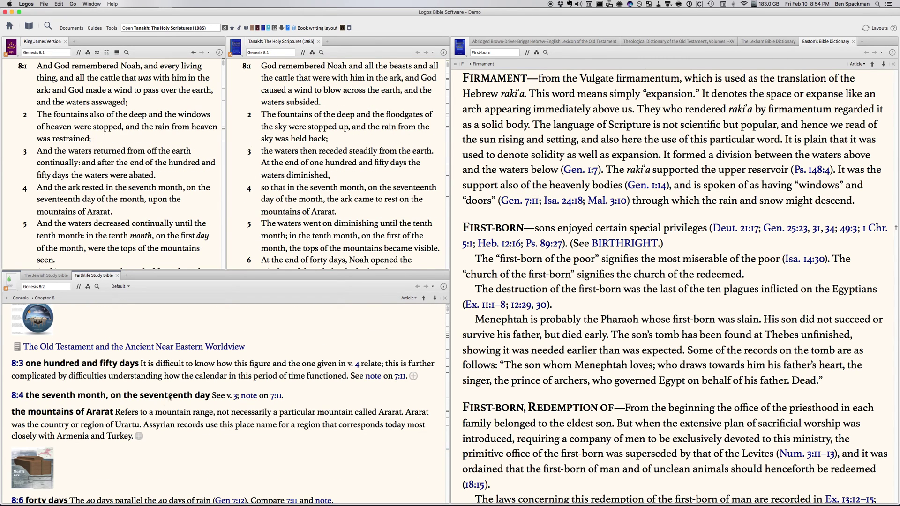
scroll(172, 424, down, 1)
scroll(172, 424, down, 4)
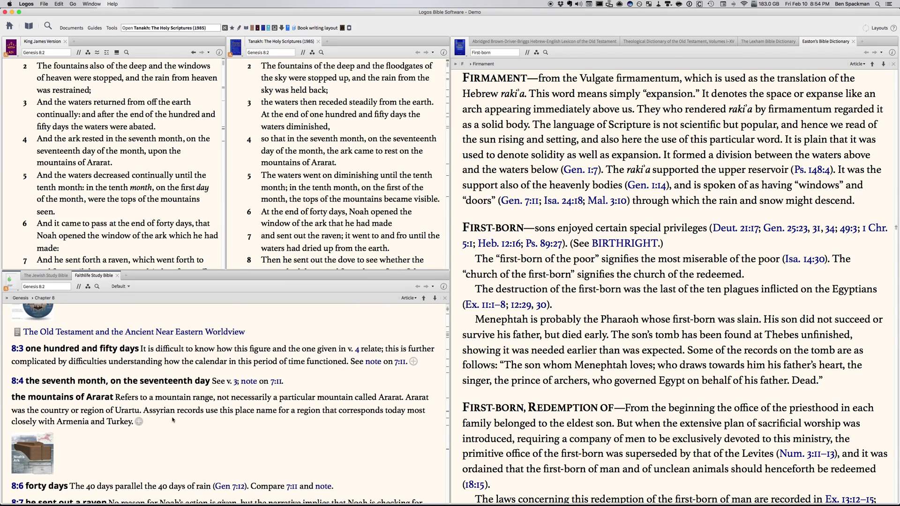
Open the Ancient Hebrew Conception of the Universe infographic from the Genesis 8:2 study note in an enlarged floating window.
scroll(174, 417, up, 4)
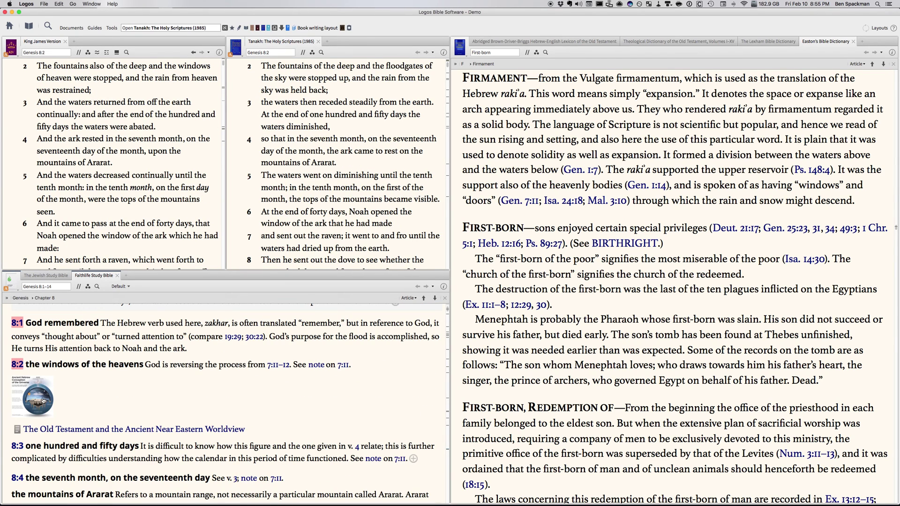
click(43, 397)
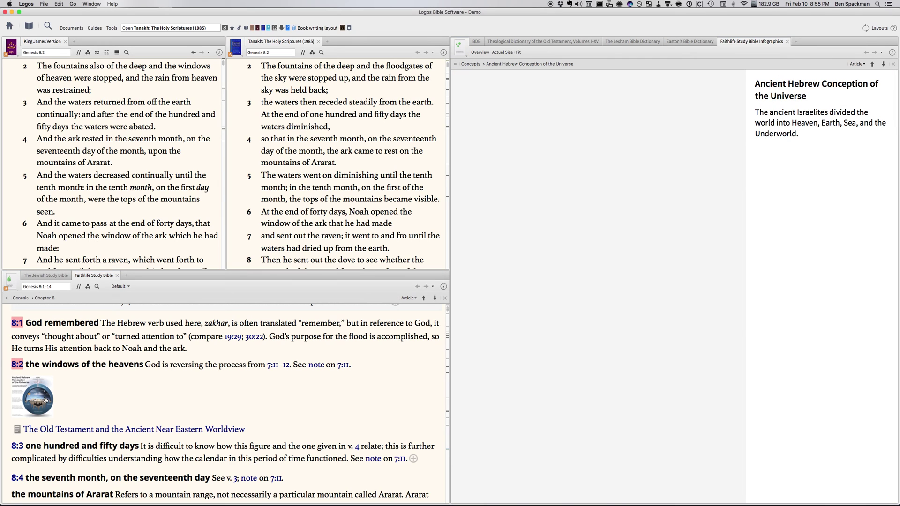
right_click(738, 43)
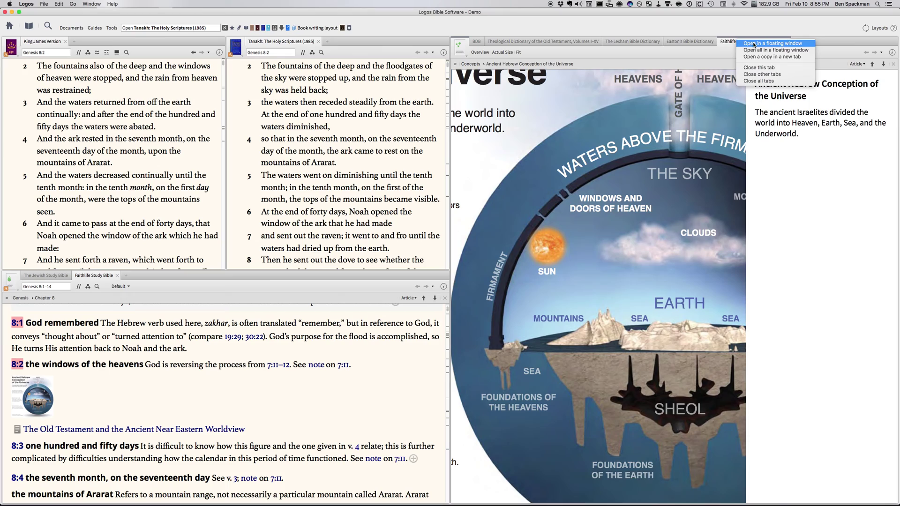
click(754, 43)
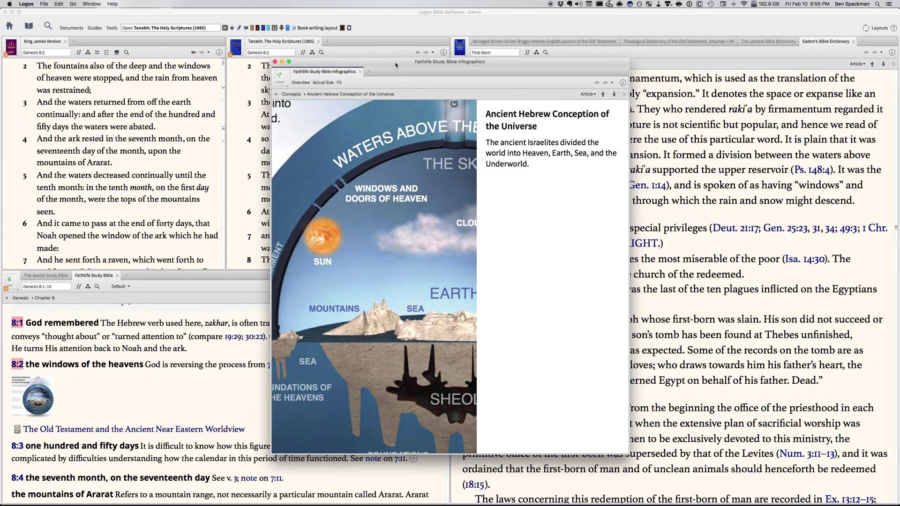
drag(398, 65, 388, 22)
double_click(387, 34)
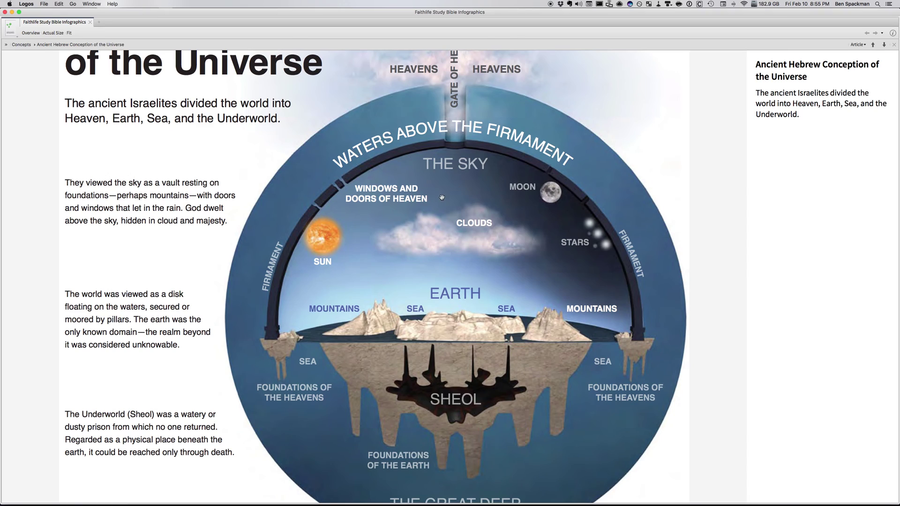
Examine the whole infographic of the ancient Hebrew universe and close its floating window.
scroll(444, 193, up, 3)
scroll(443, 193, down, 5)
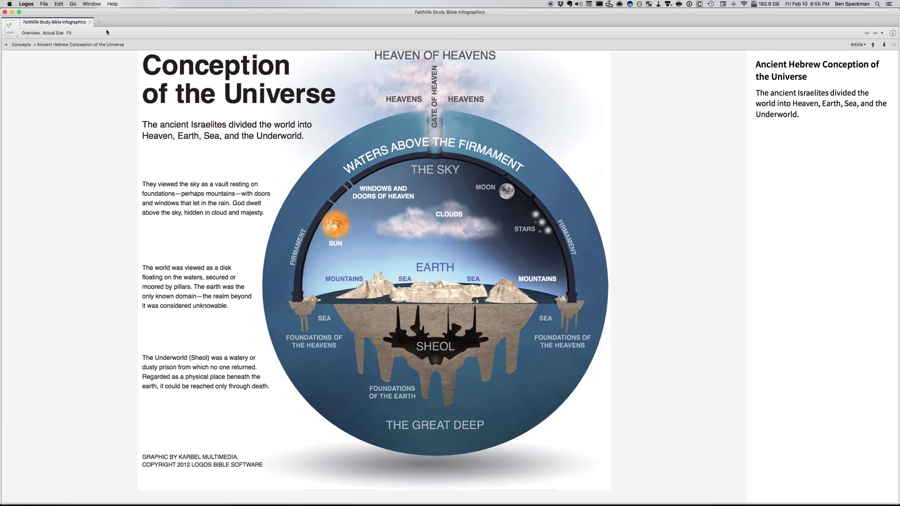
click(5, 12)
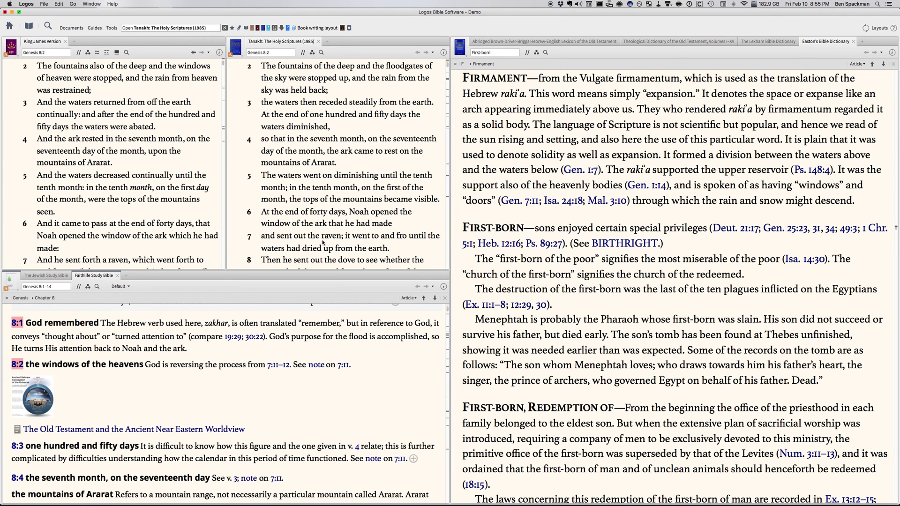
Look up "ark", "month" and "mountains" from Genesis 8:4–5 of the King James Version in the abridged Brown-Driver-Briggs lexicon.
click(432, 254)
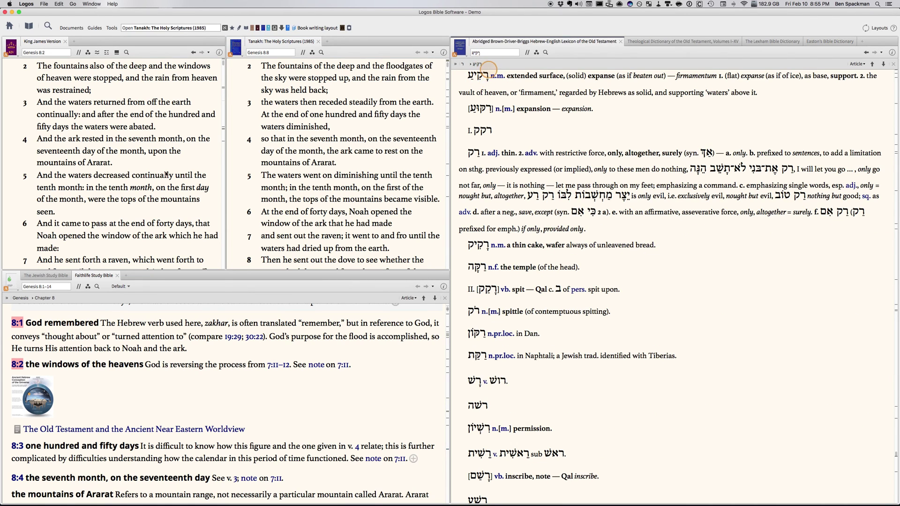
click(79, 140)
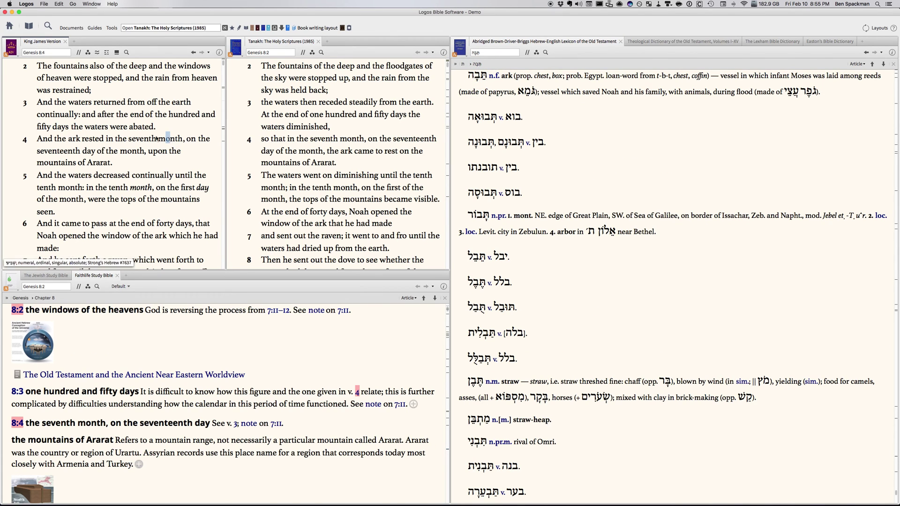
click(178, 143)
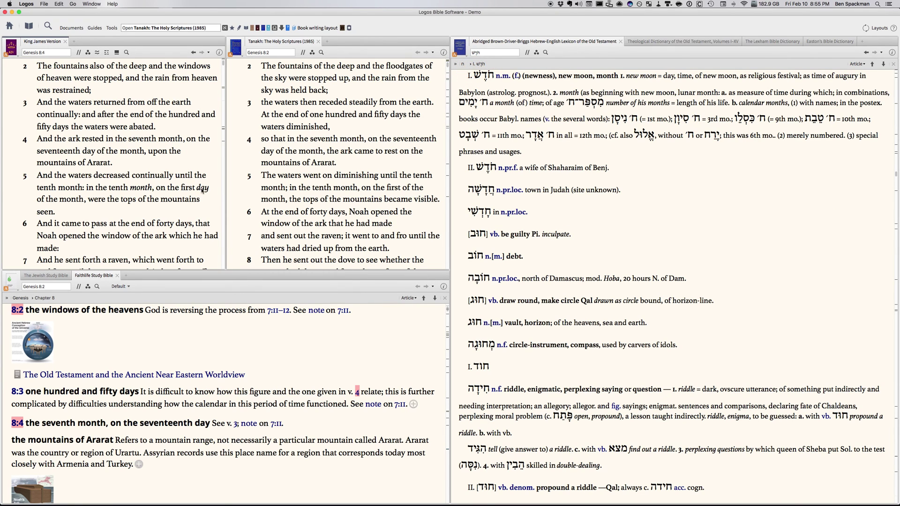
click(183, 202)
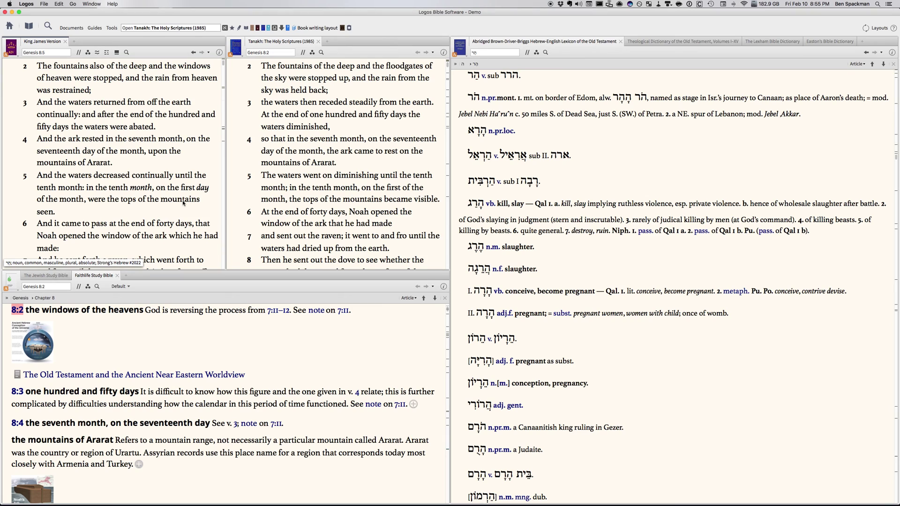
click(629, 176)
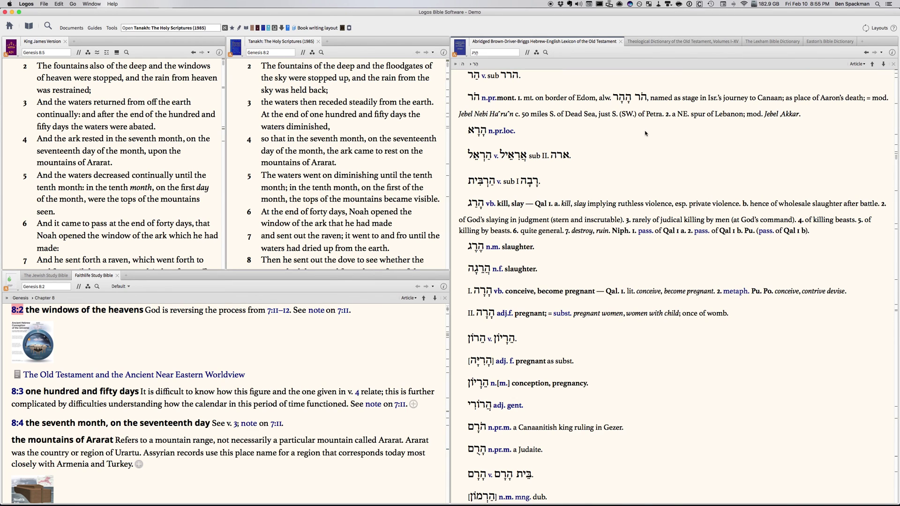
Look up "hundred" from Genesis 8:3 of the Tanakh and close the New International Dictionary of Old Testament Theology and Exegesis.
click(167, 211)
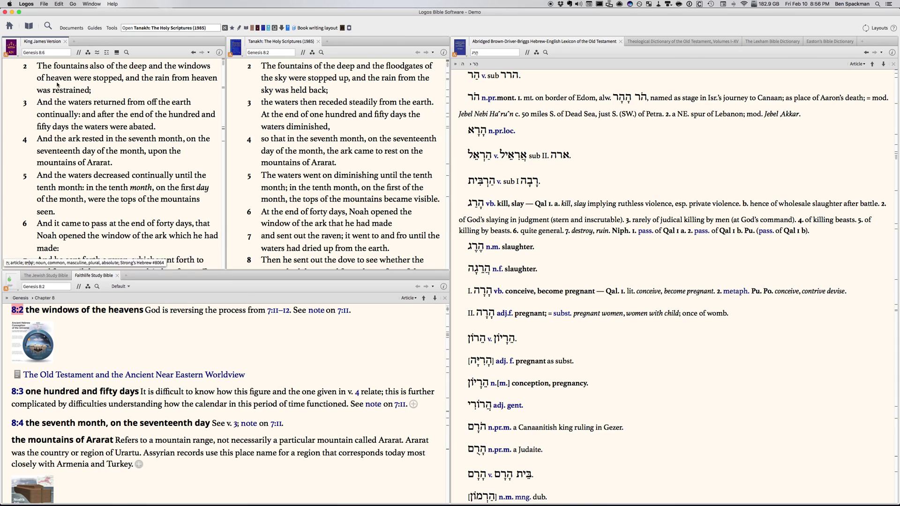
click(331, 117)
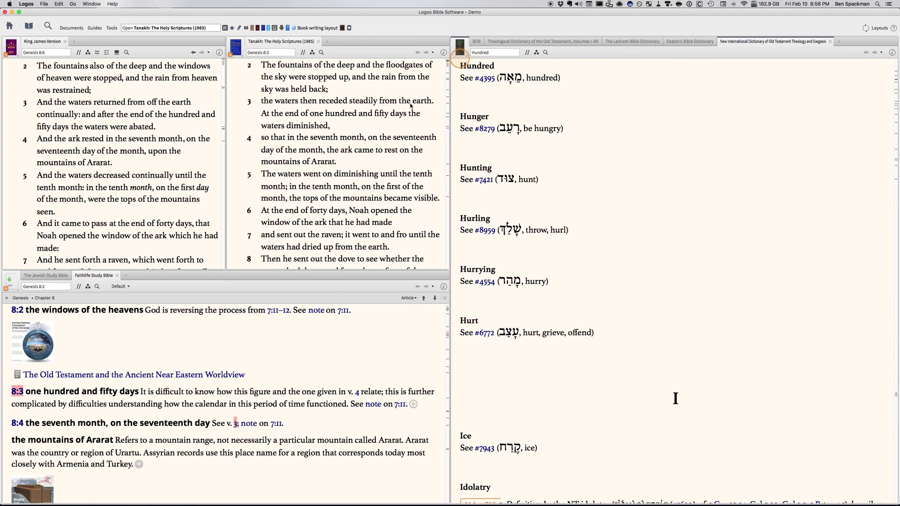
click(830, 41)
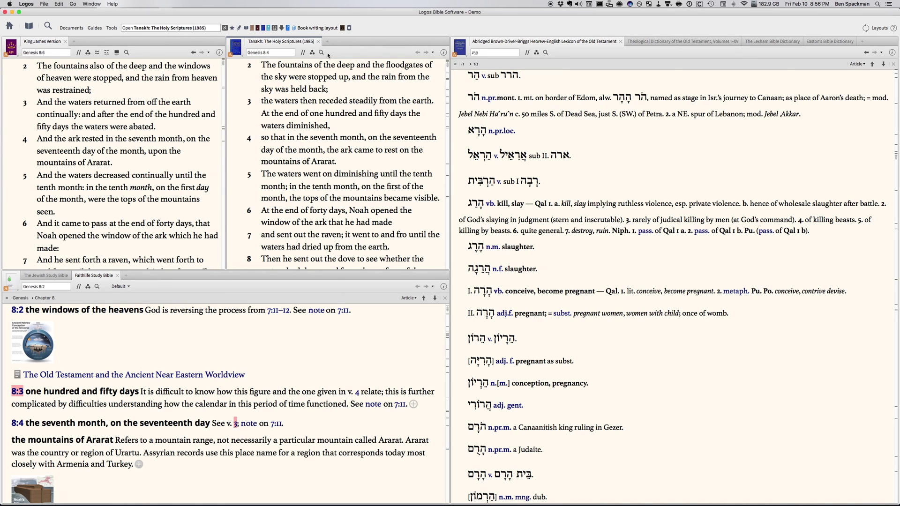
Show the Manuscript (Transliterated) interlinear line in the King James Version and hide it again.
click(107, 53)
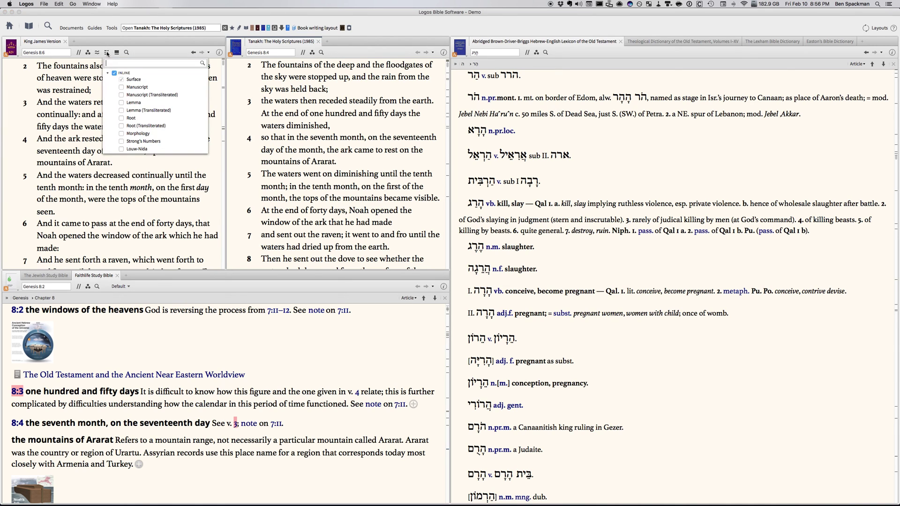
click(122, 95)
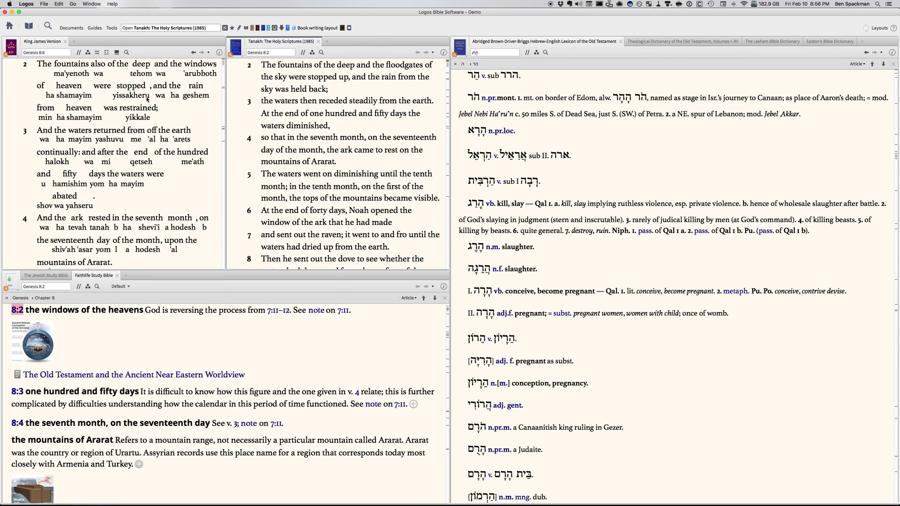
click(107, 52)
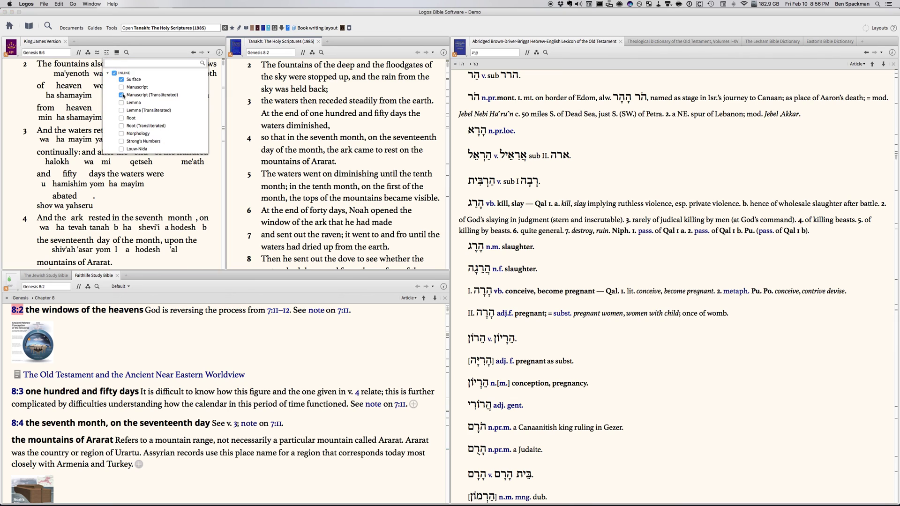
click(122, 95)
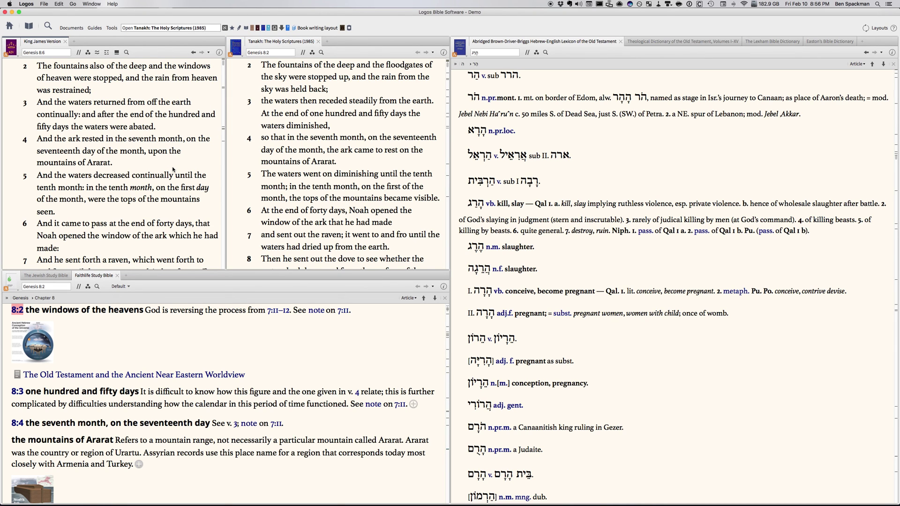
click(377, 165)
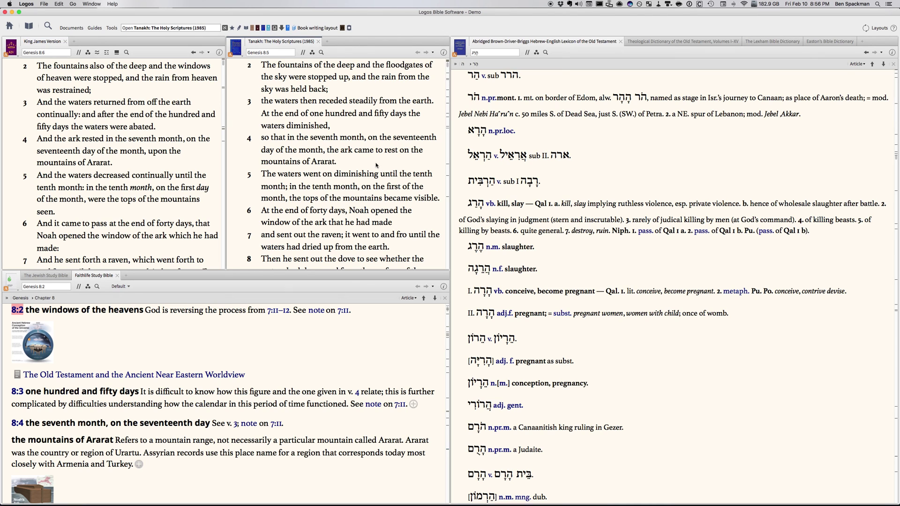